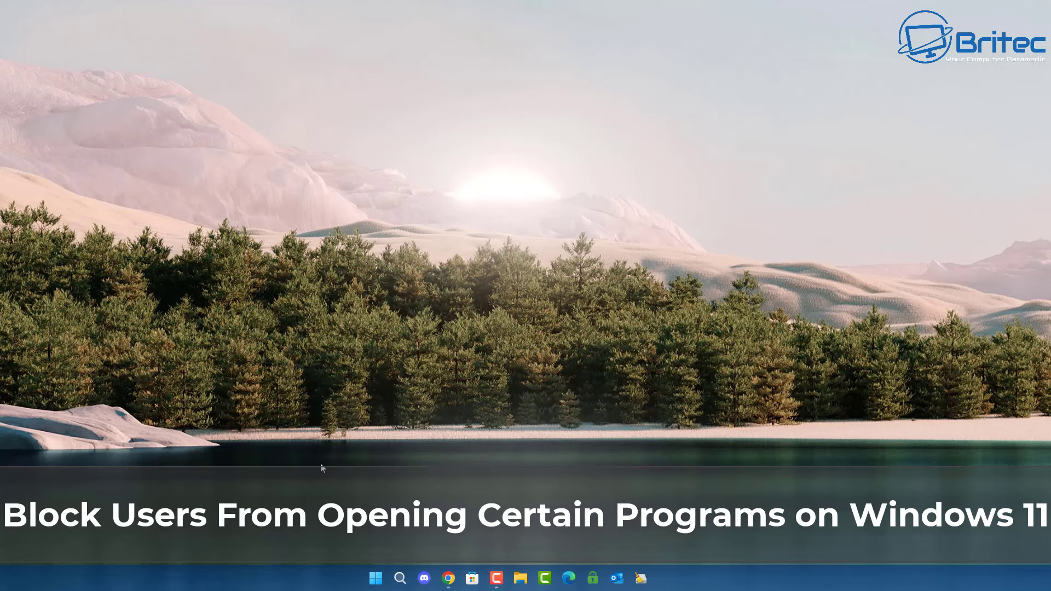
# Launch VLC media player from Start twice to confirm it runs, closing it each time
pyautogui.click(376, 579)
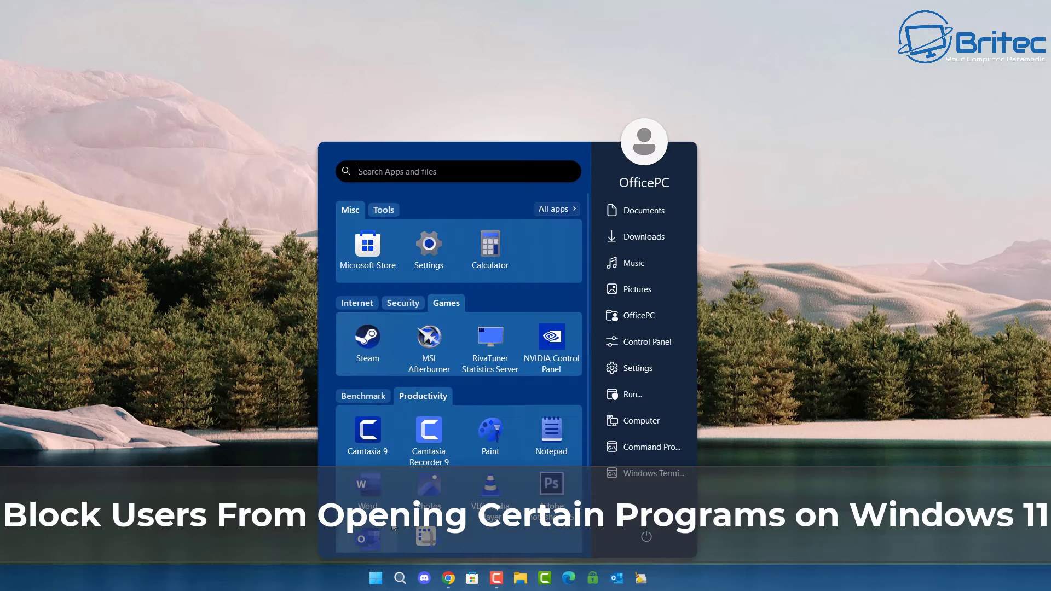
pyautogui.click(491, 487)
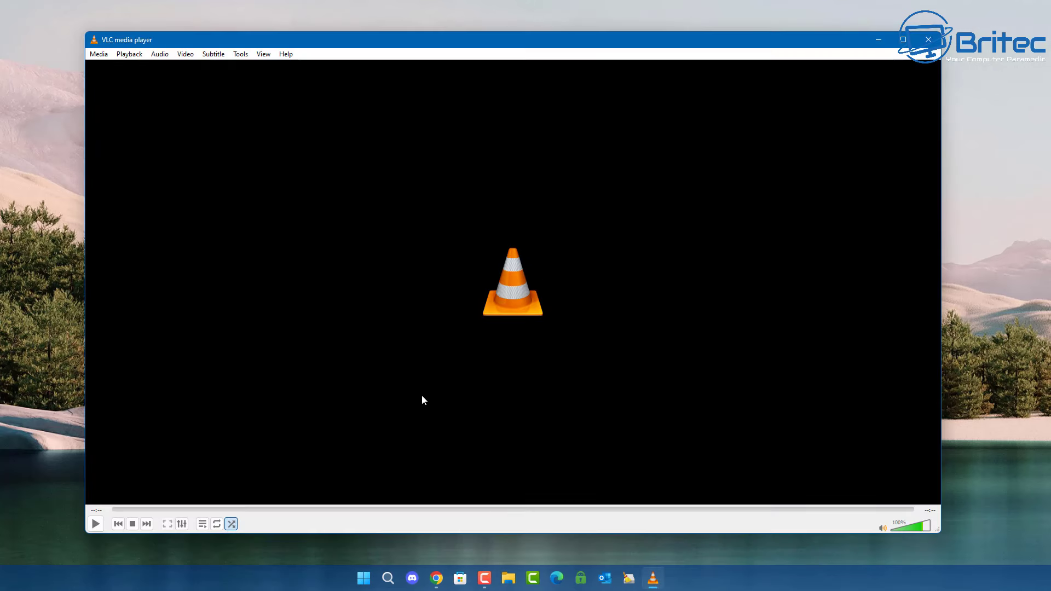
pyautogui.click(927, 40)
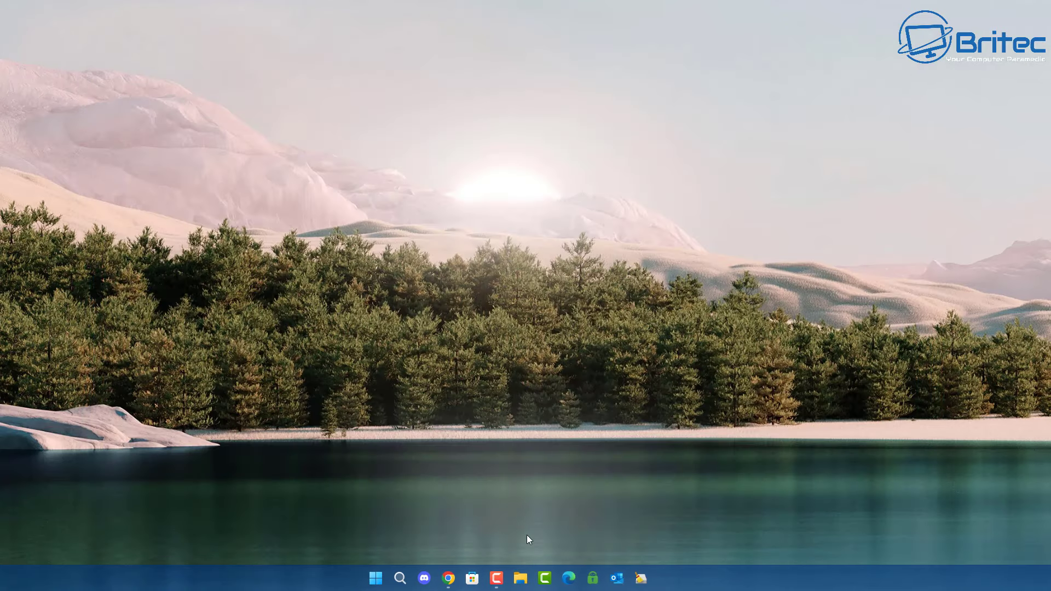
pyautogui.click(375, 579)
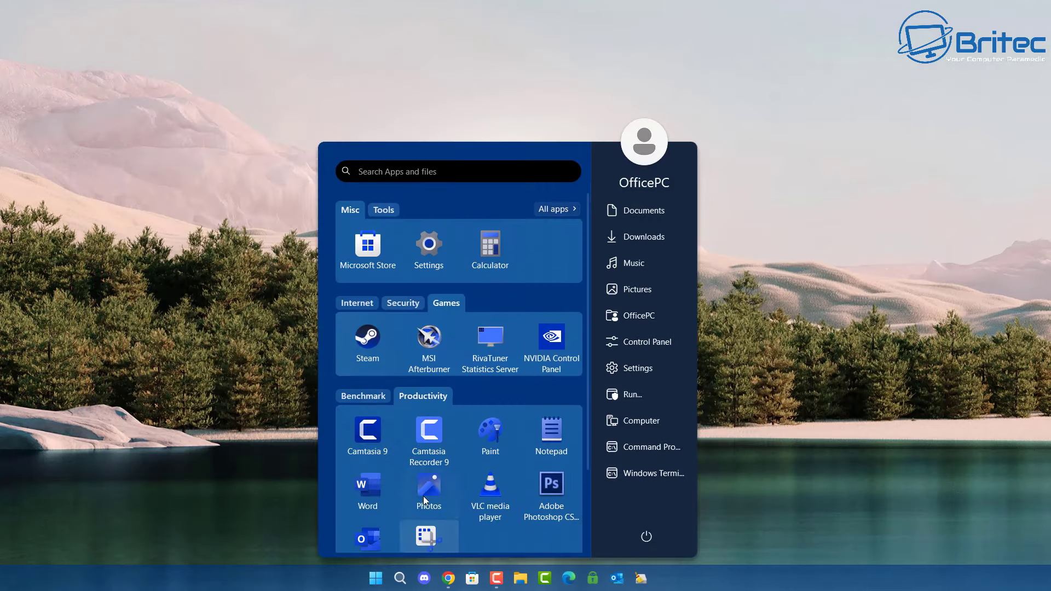
pyautogui.click(489, 485)
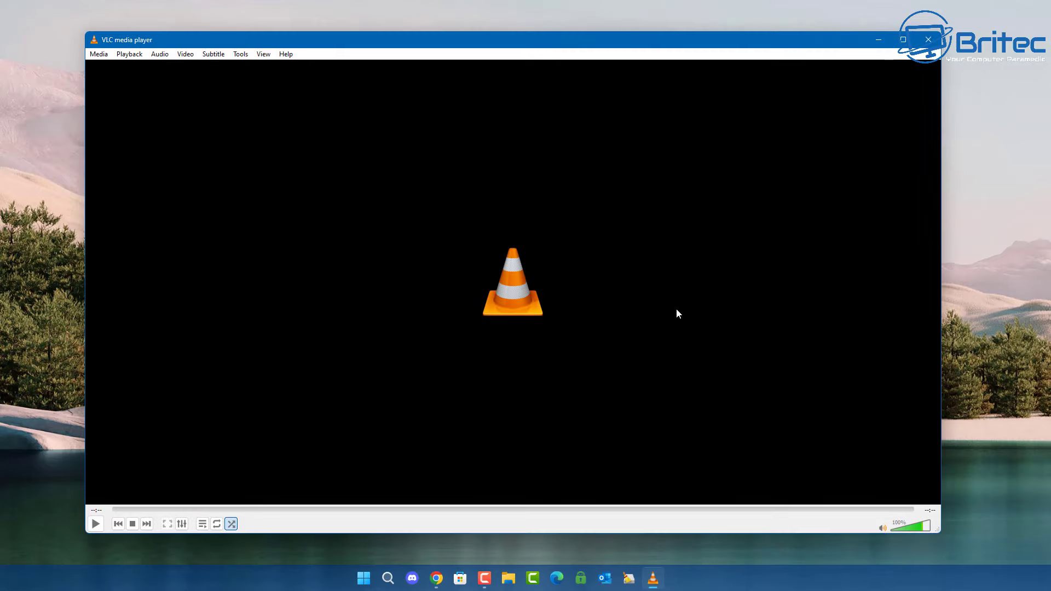
pyautogui.click(931, 43)
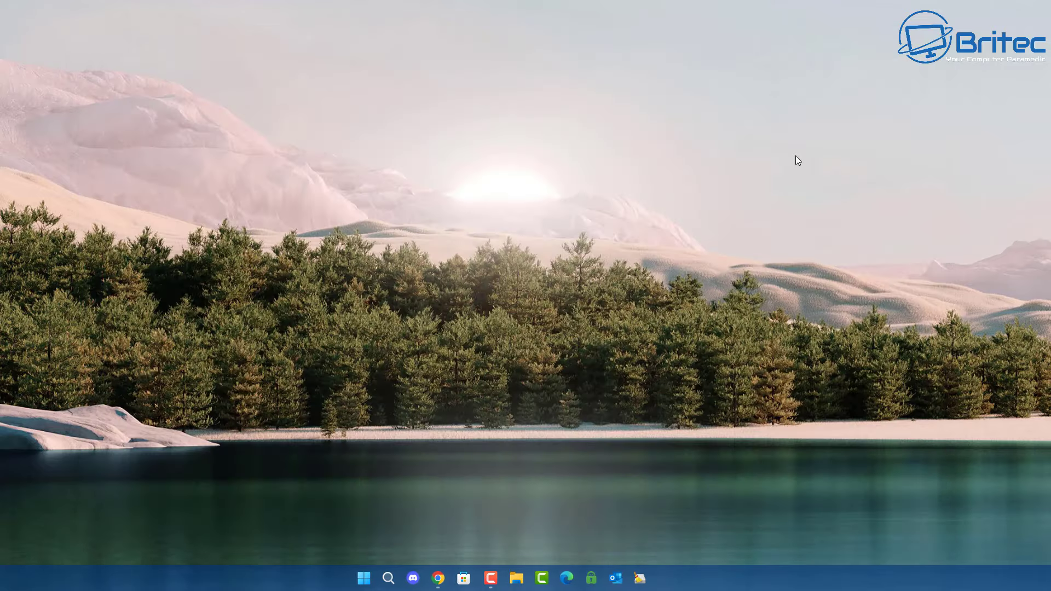
# Browse to C:\Program Files\VideoLAN\VLC to view VLC's files, then close the browser
pyautogui.click(521, 578)
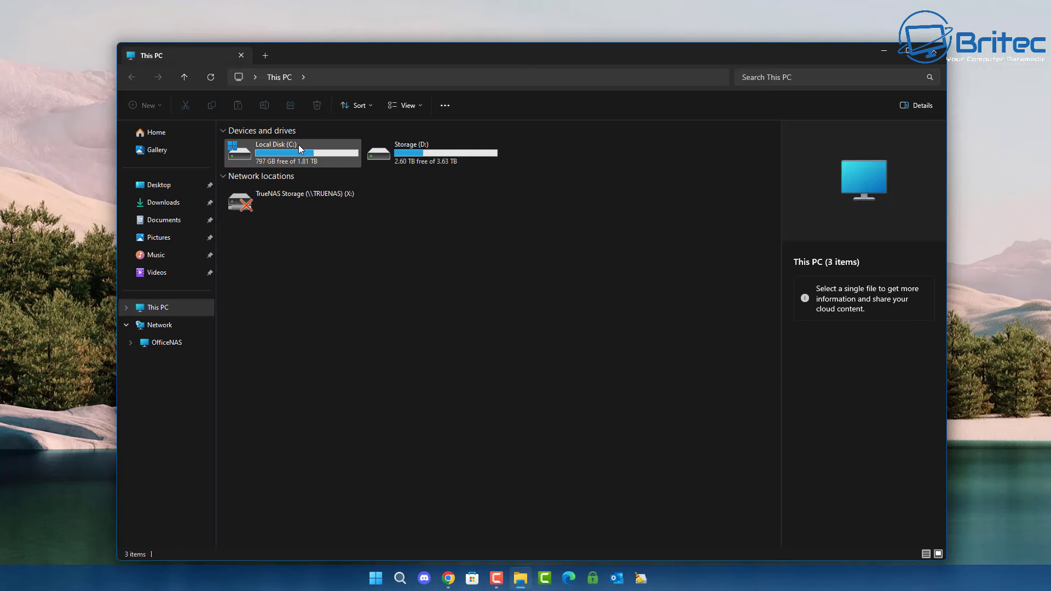
pyautogui.doubleClick(297, 148)
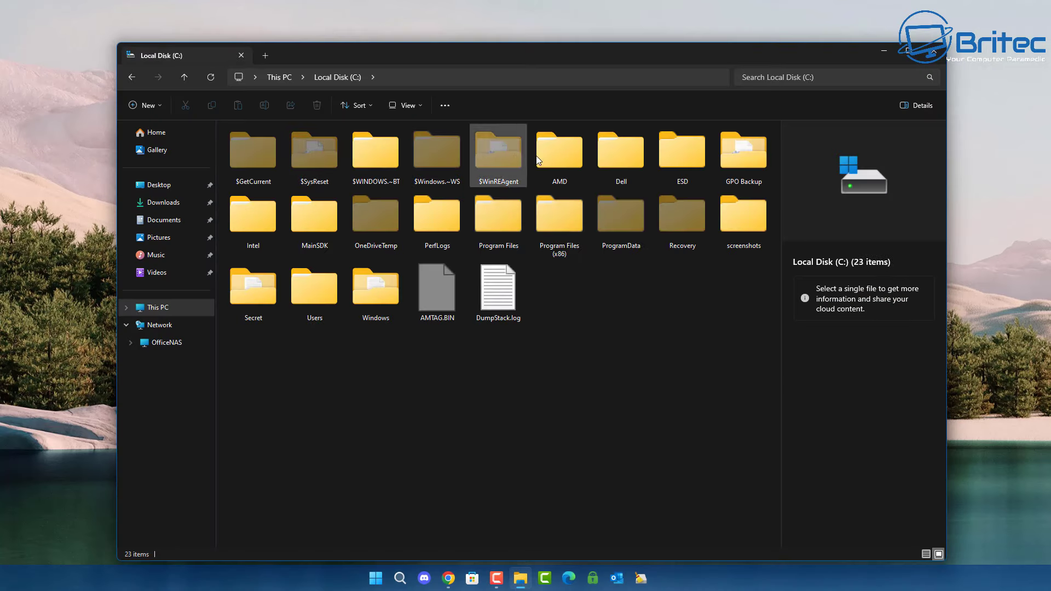
pyautogui.doubleClick(517, 224)
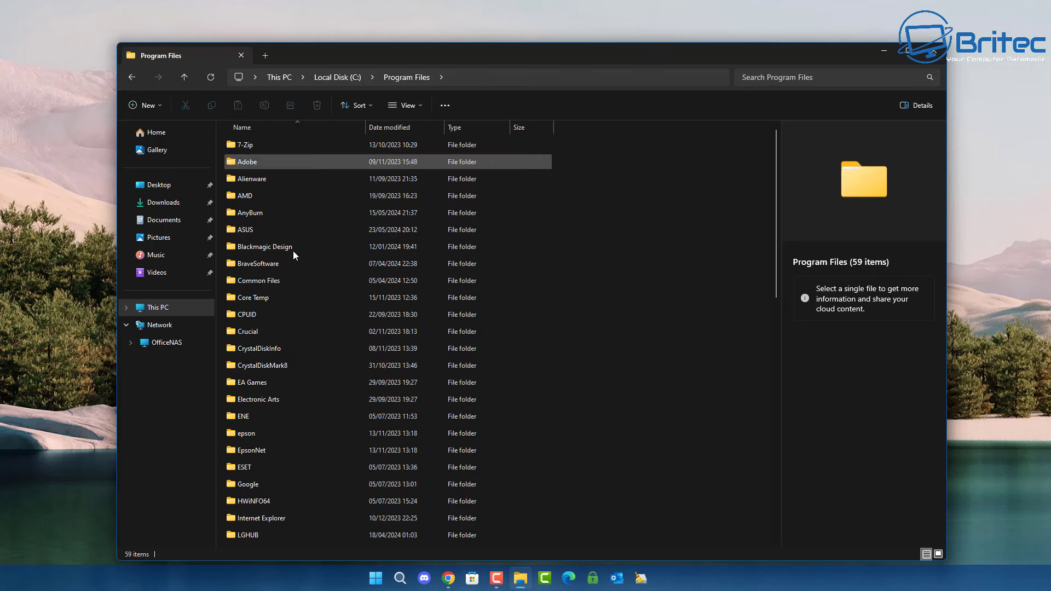
pyautogui.scroll(-5, 299, 476)
pyautogui.scroll(-4, 299, 487)
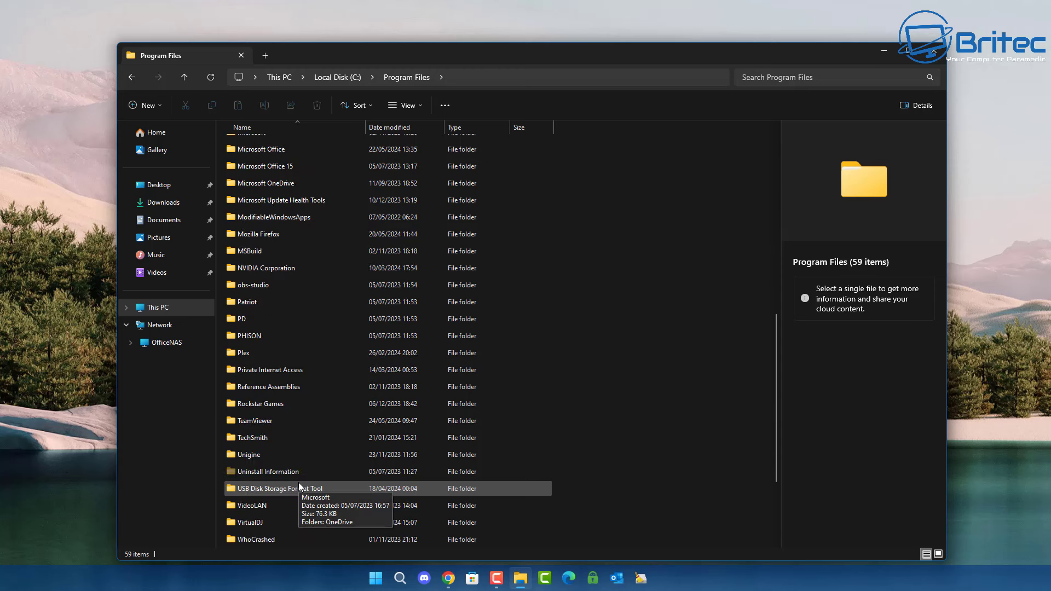
pyautogui.scroll(-1, 285, 492)
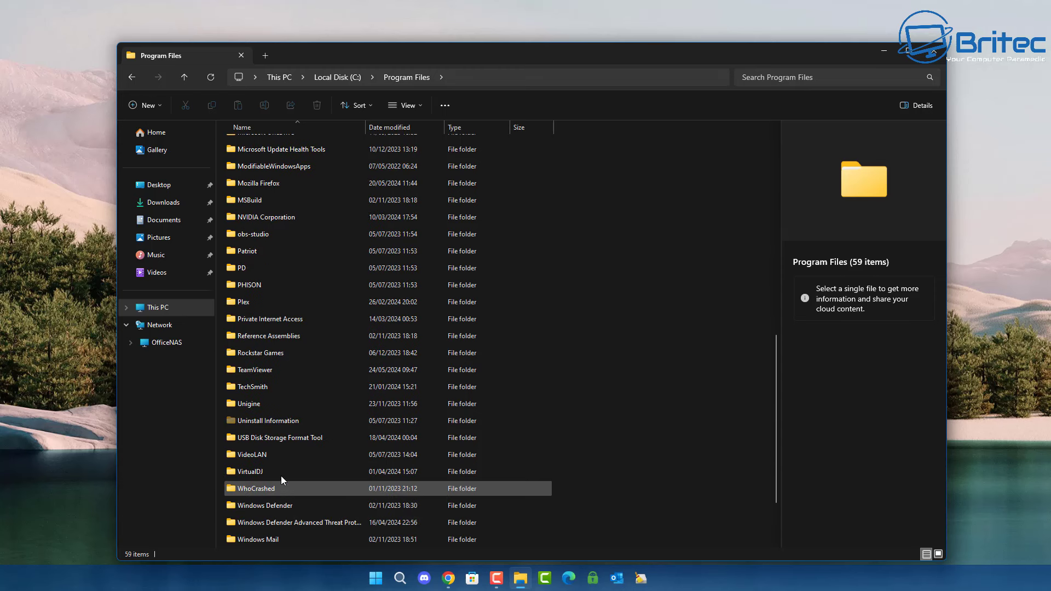
pyautogui.doubleClick(280, 457)
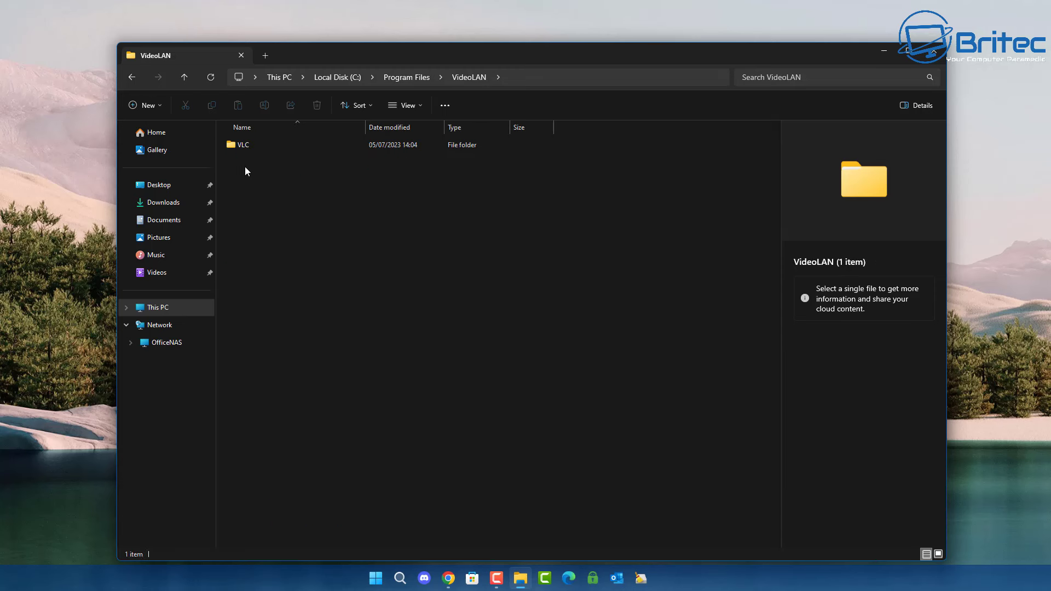
pyautogui.doubleClick(243, 144)
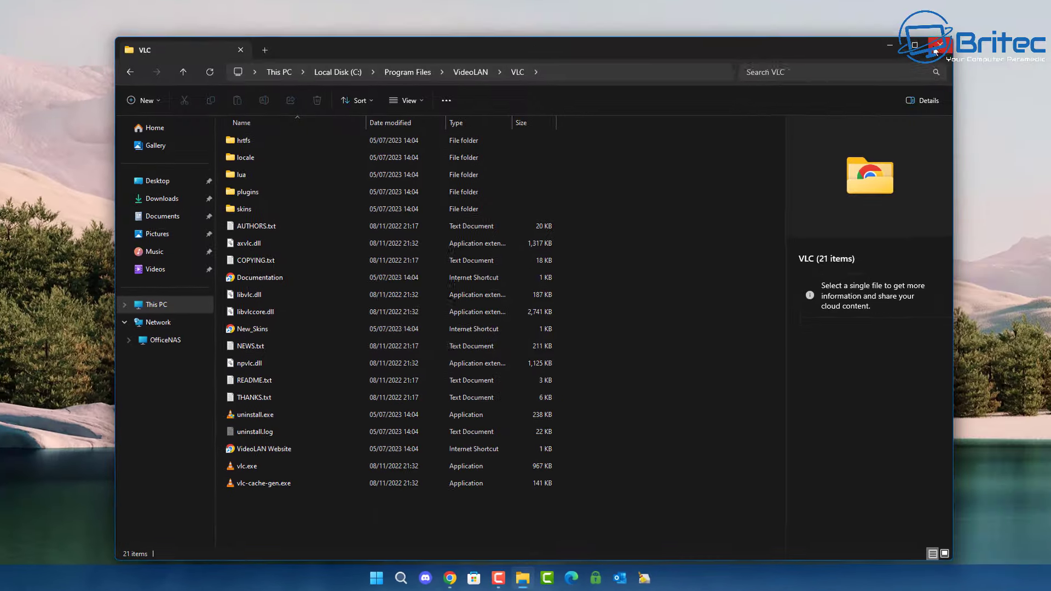
pyautogui.click(937, 49)
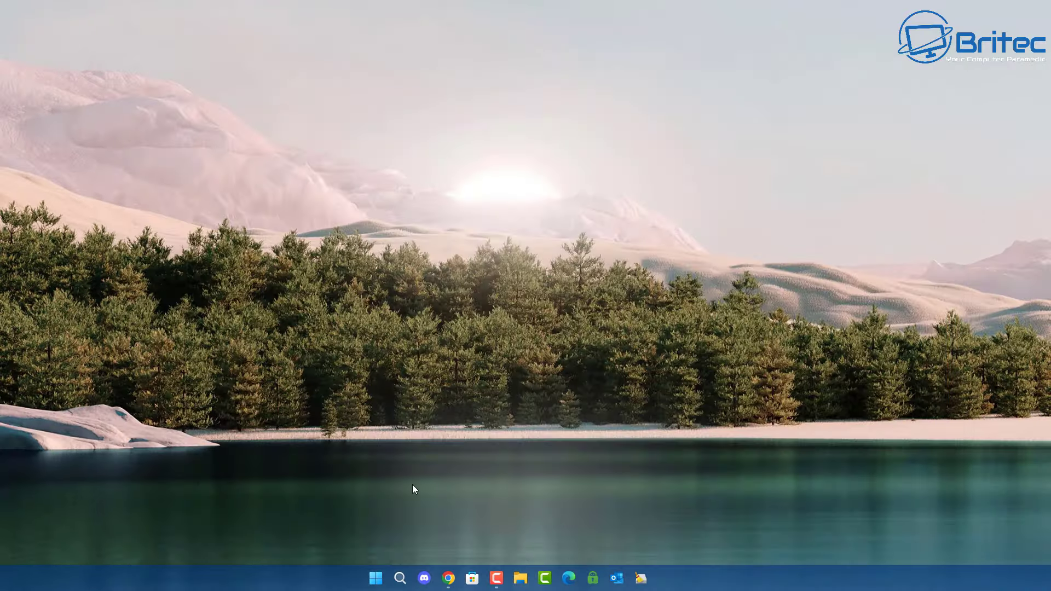
# Launch gpedit and navigate to User Configuration > Administrative Templates > System
pyautogui.click(378, 579)
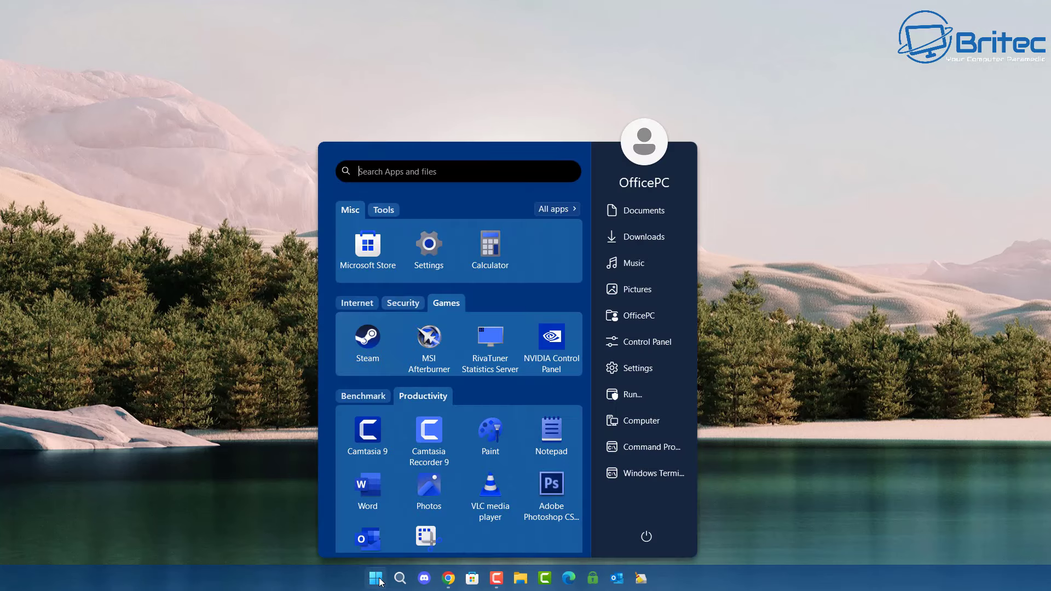
pyautogui.write('gped')
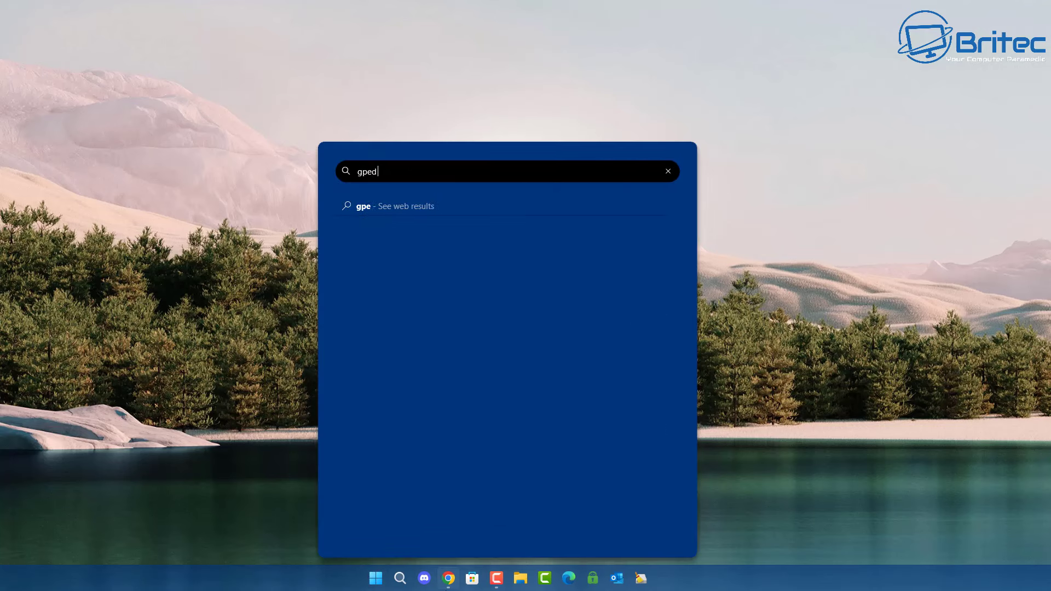
pyautogui.write('it')
pyautogui.press('Return')
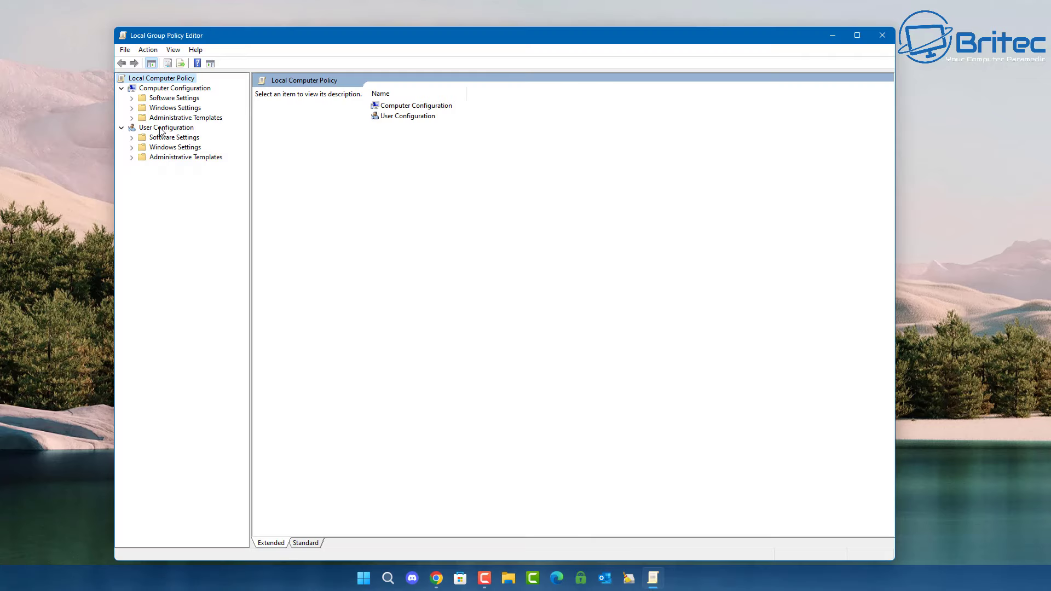
pyautogui.click(164, 128)
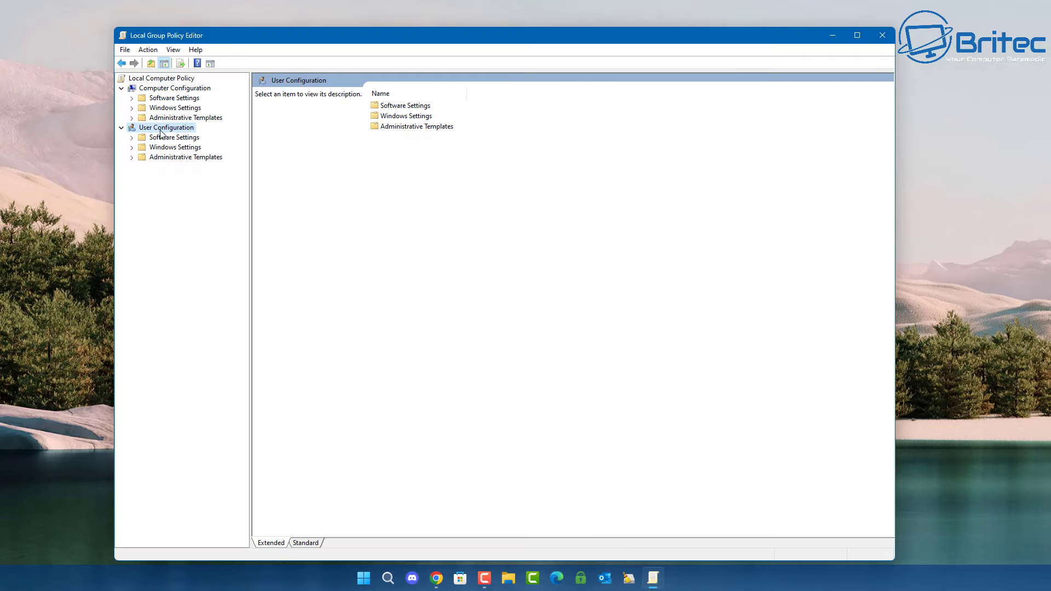
pyautogui.click(191, 159)
pyautogui.click(132, 158)
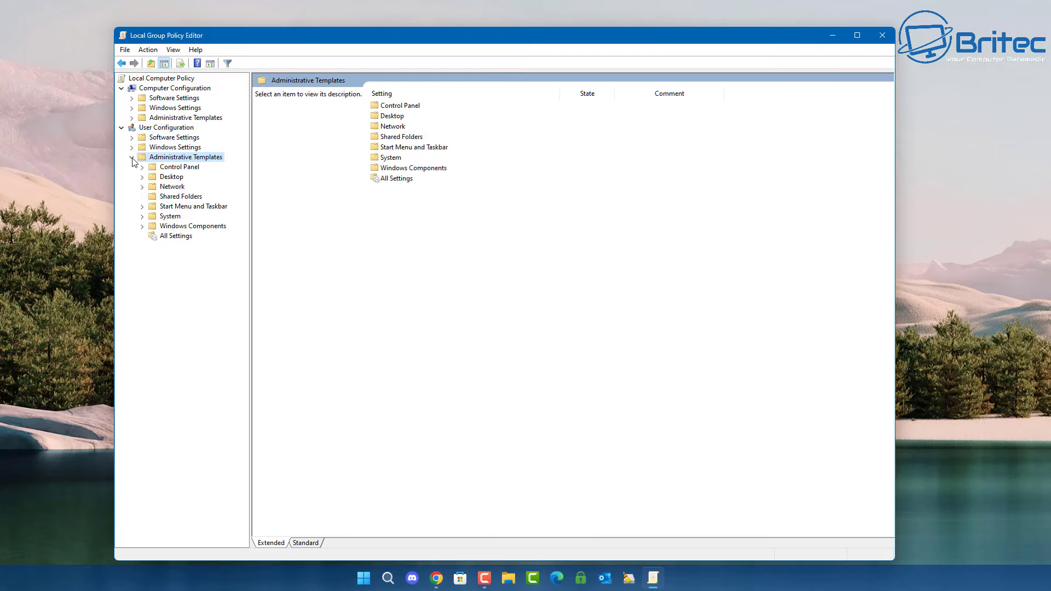
pyautogui.click(171, 217)
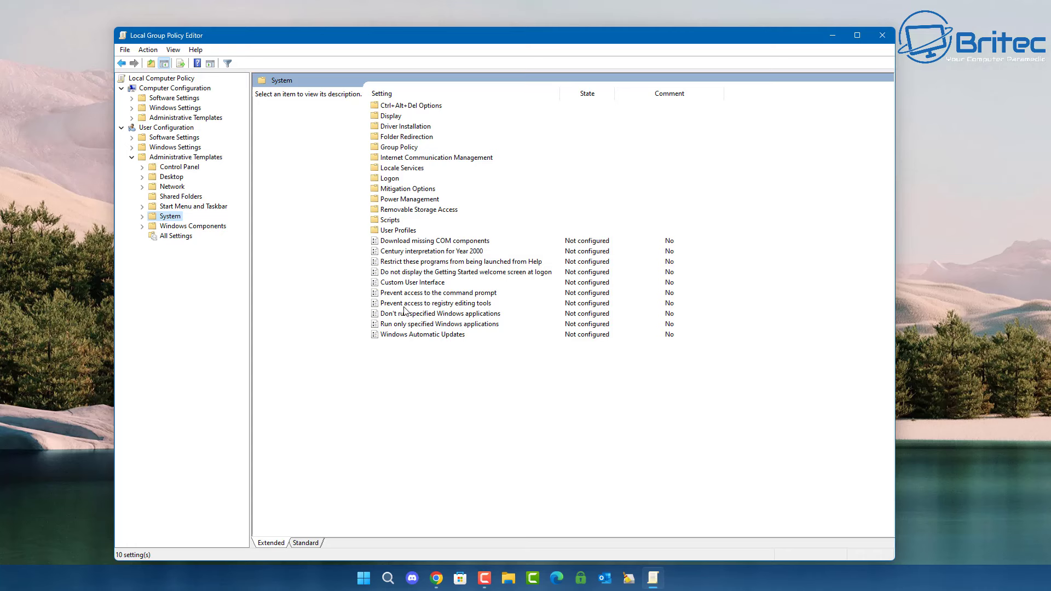
# Set Don't run specified Windows applications to Enabled with vlc.exe in its disallowed list
pyautogui.click(438, 315)
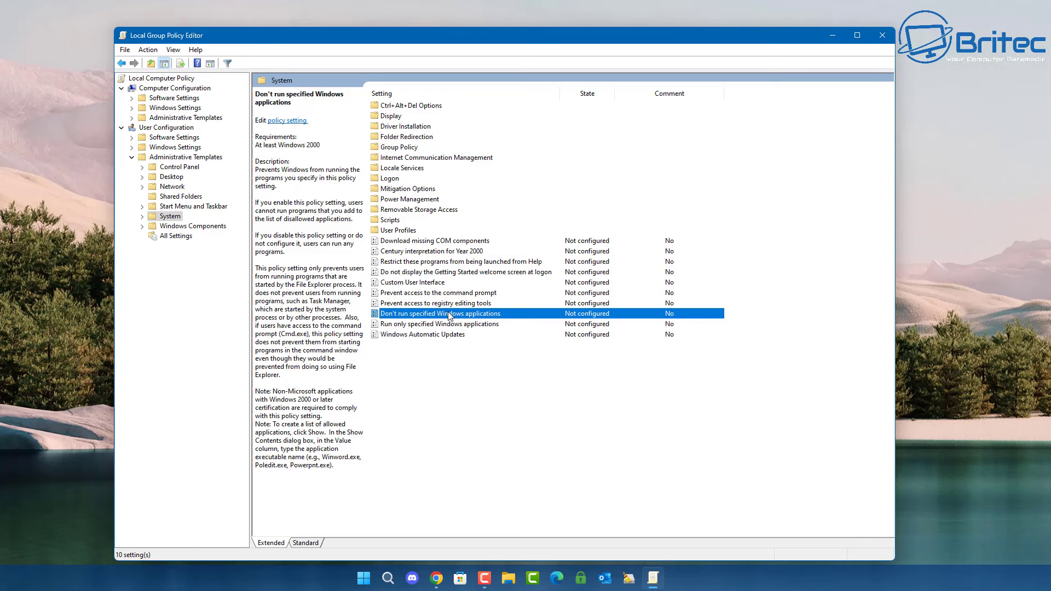
pyautogui.doubleClick(449, 315)
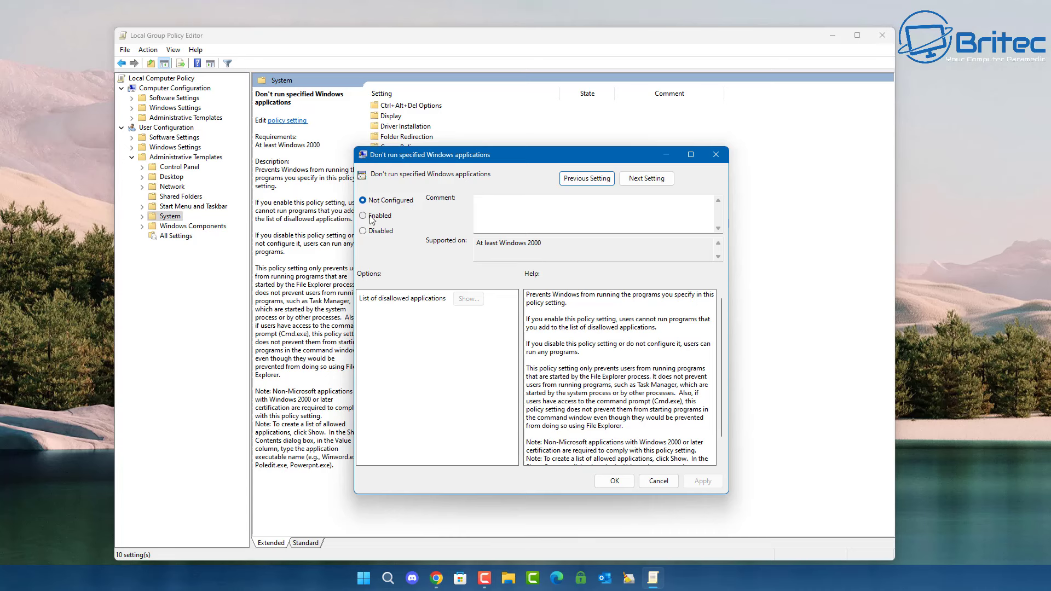
pyautogui.click(370, 216)
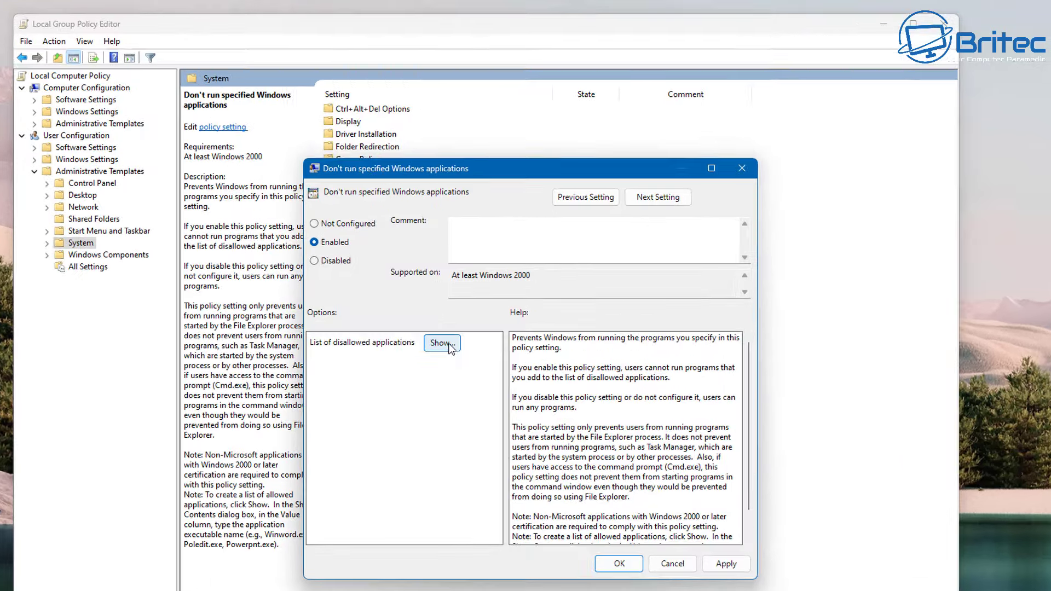
pyautogui.click(469, 298)
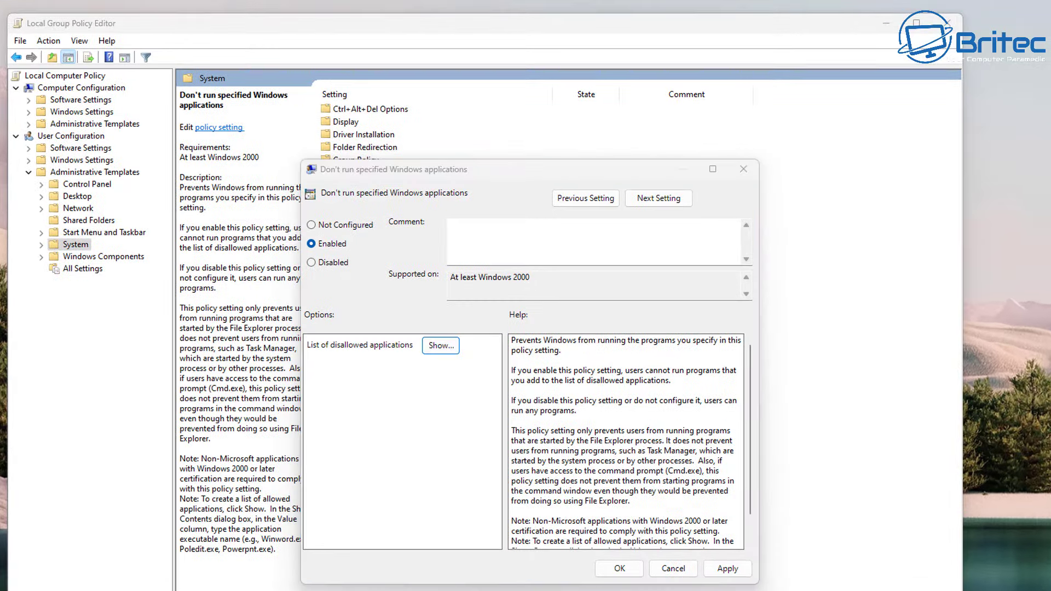
pyautogui.moveTo(463, 327); pyautogui.dragTo(473, 285)
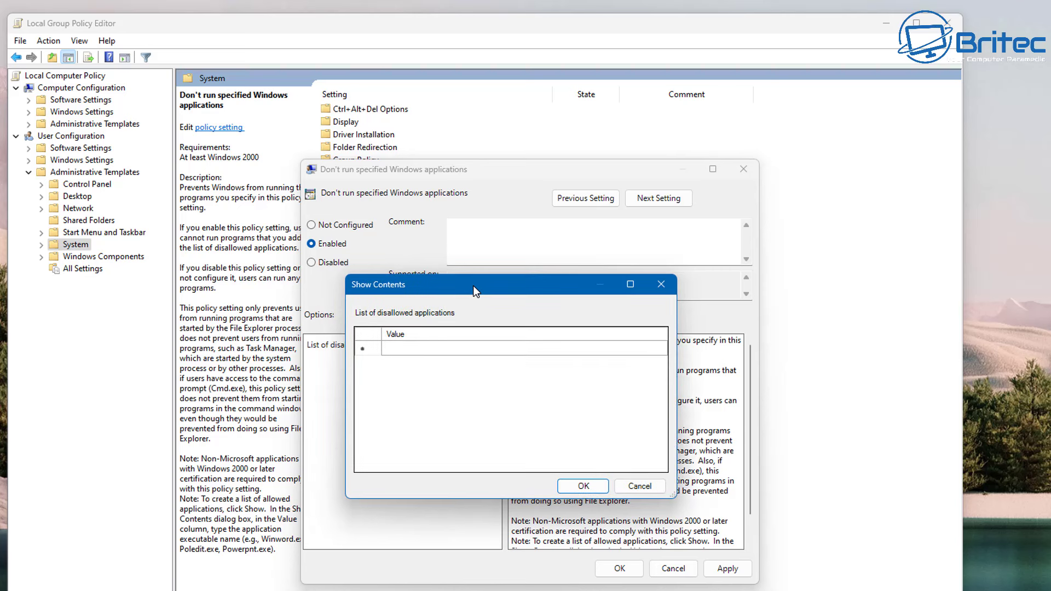
pyautogui.click(394, 349)
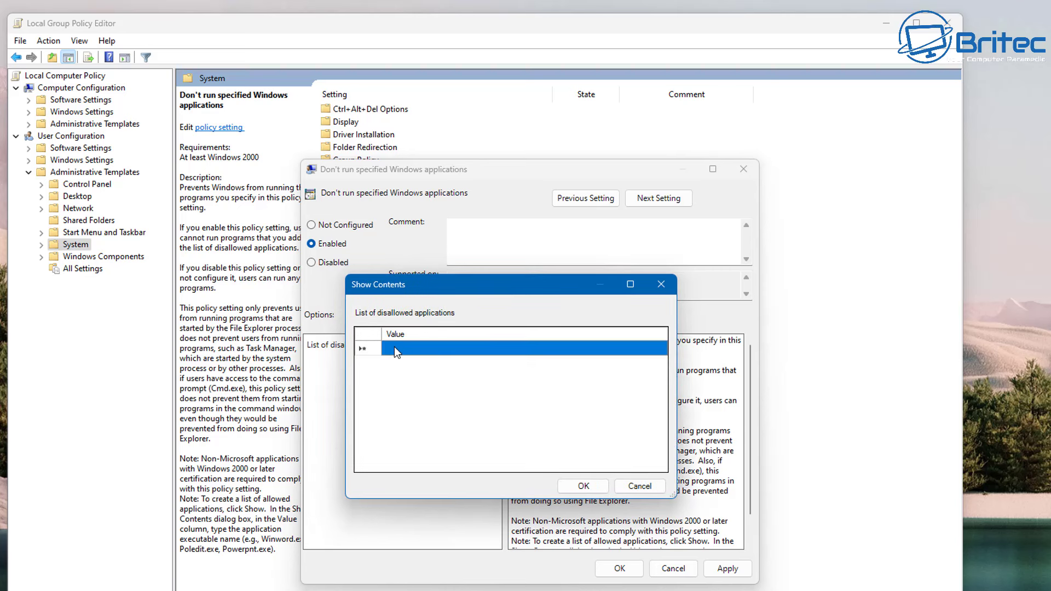
pyautogui.write('vlc.exe')
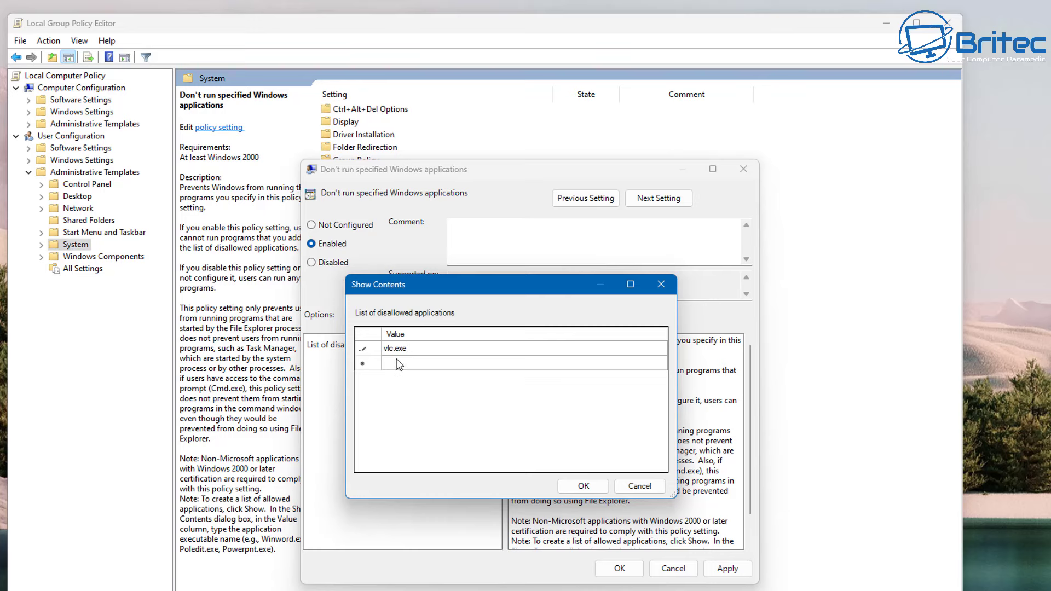
pyautogui.click(585, 488)
pyautogui.click(619, 569)
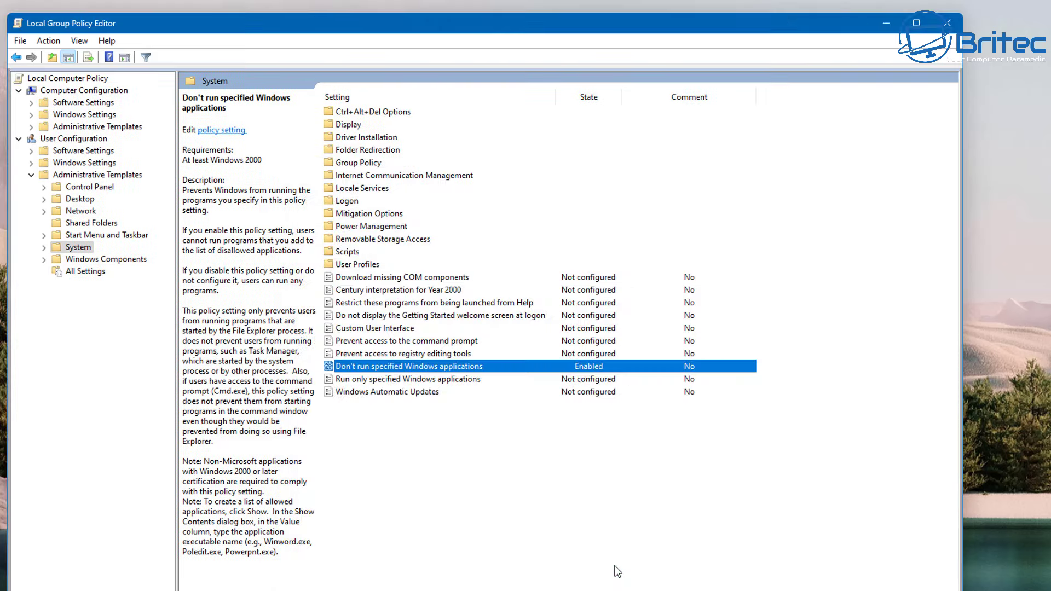
# Try launching VLC from Start and dismiss the resulting Restrictions error
pyautogui.click(890, 24)
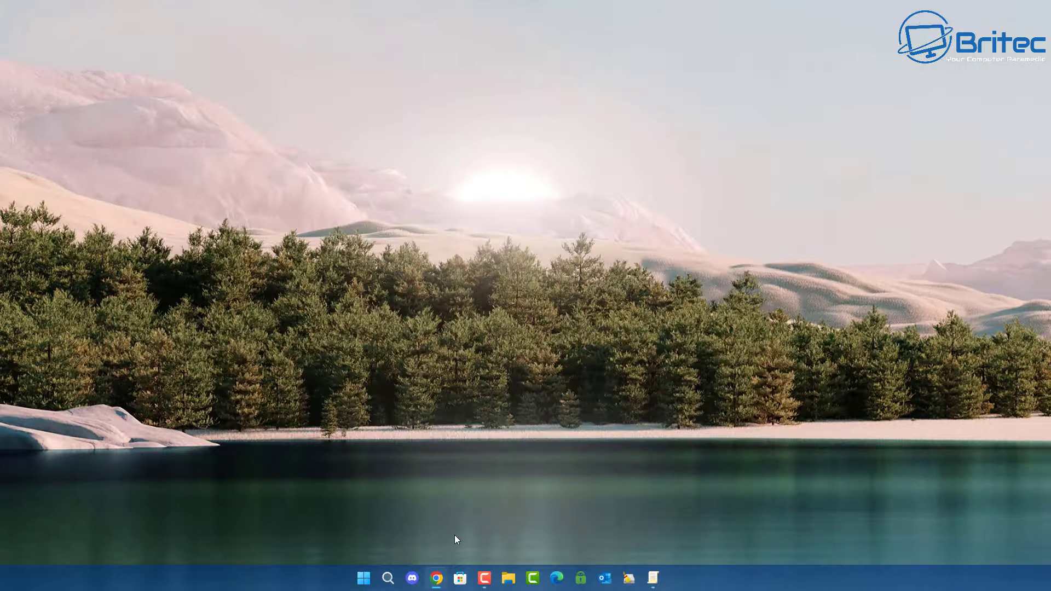
pyautogui.click(364, 578)
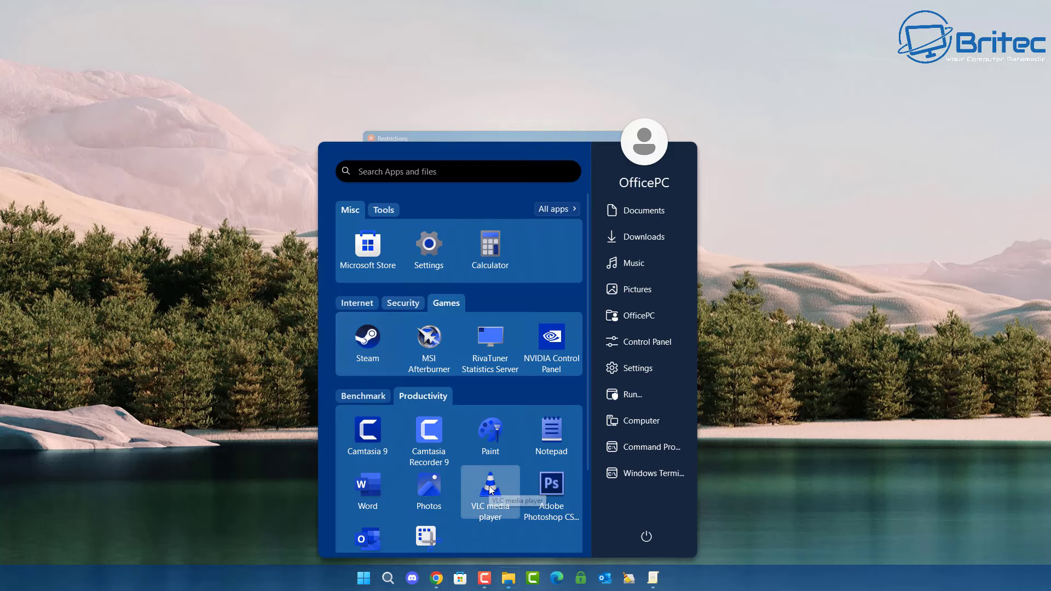
pyautogui.click(491, 488)
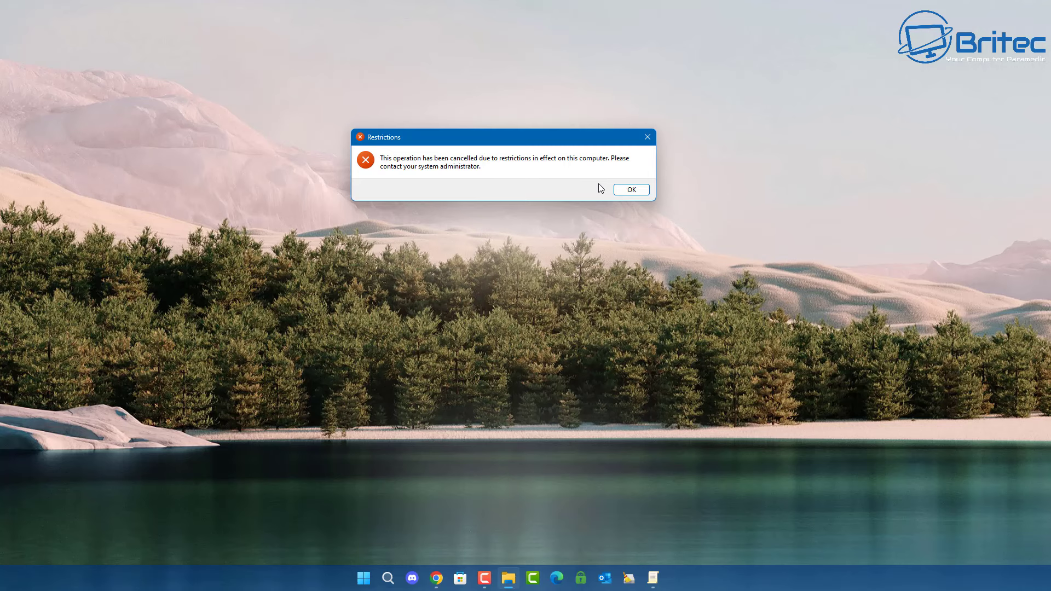
pyautogui.click(632, 189)
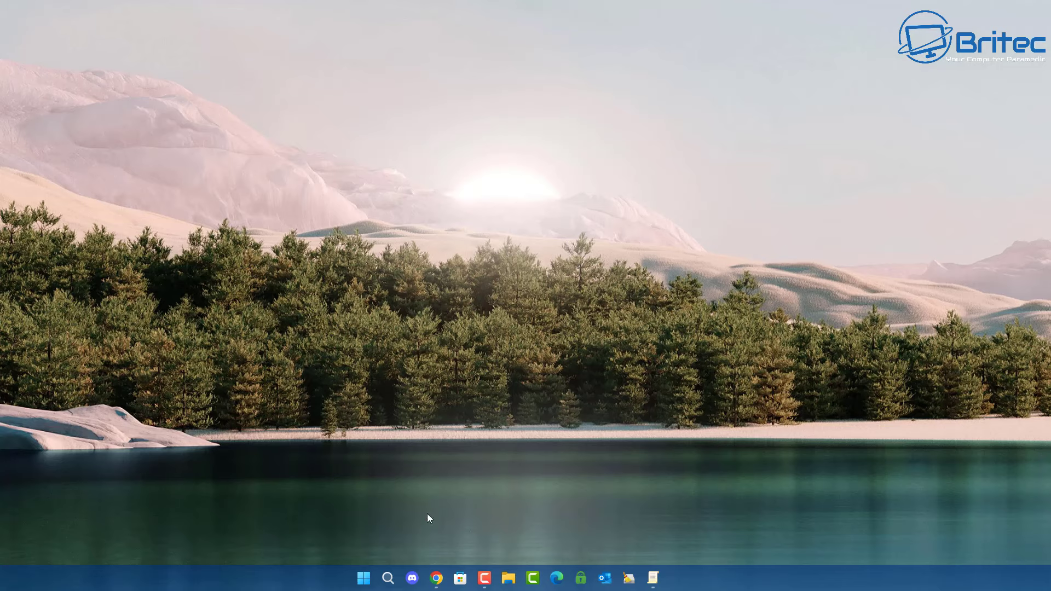
# Reopen the Don't run specified Windows applications policy and review its vlc.exe entry
pyautogui.click(654, 578)
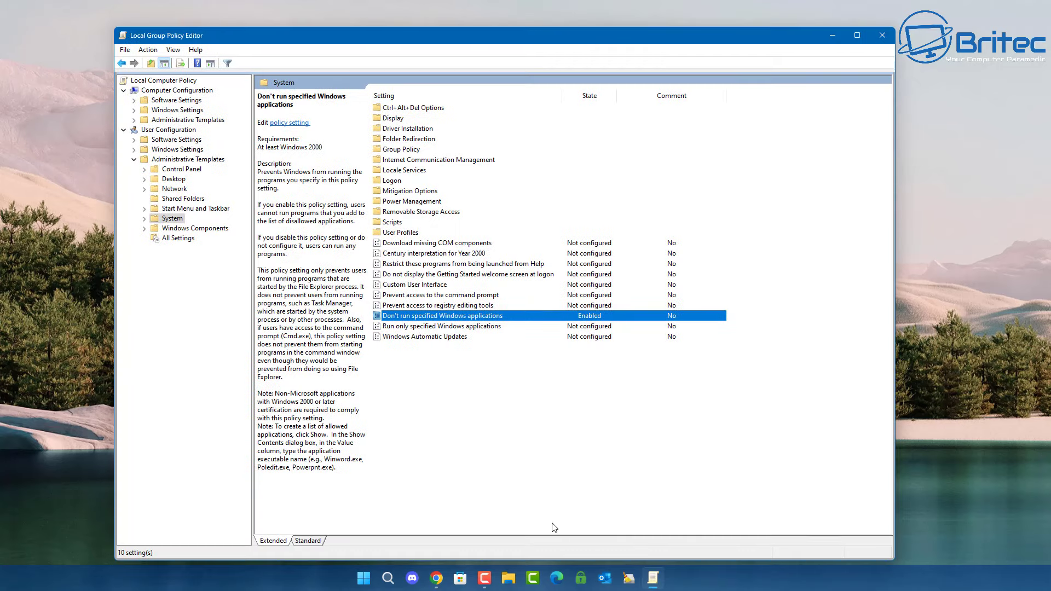
pyautogui.doubleClick(444, 320)
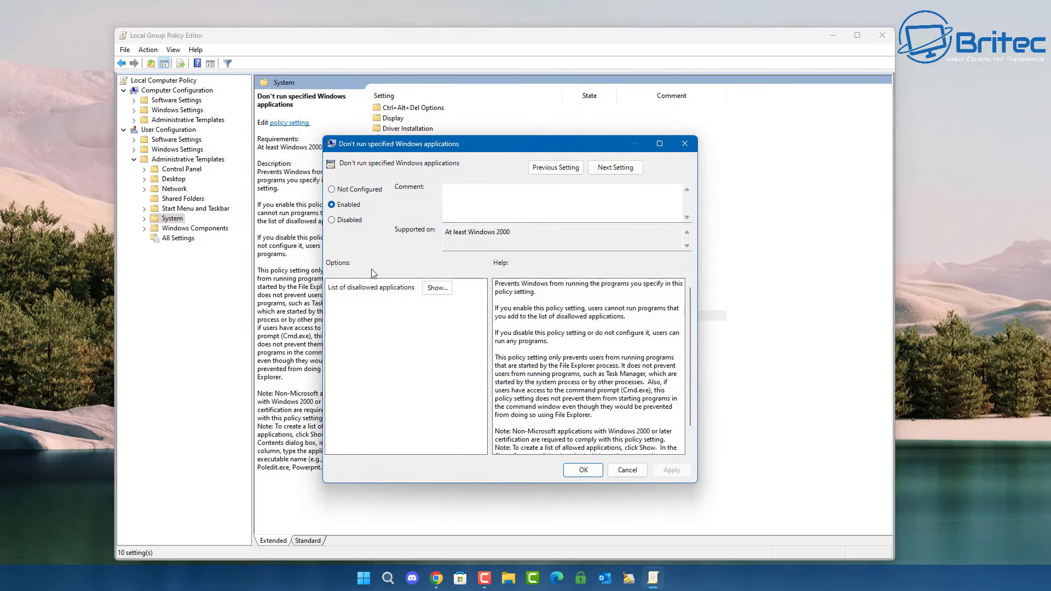
pyautogui.click(435, 290)
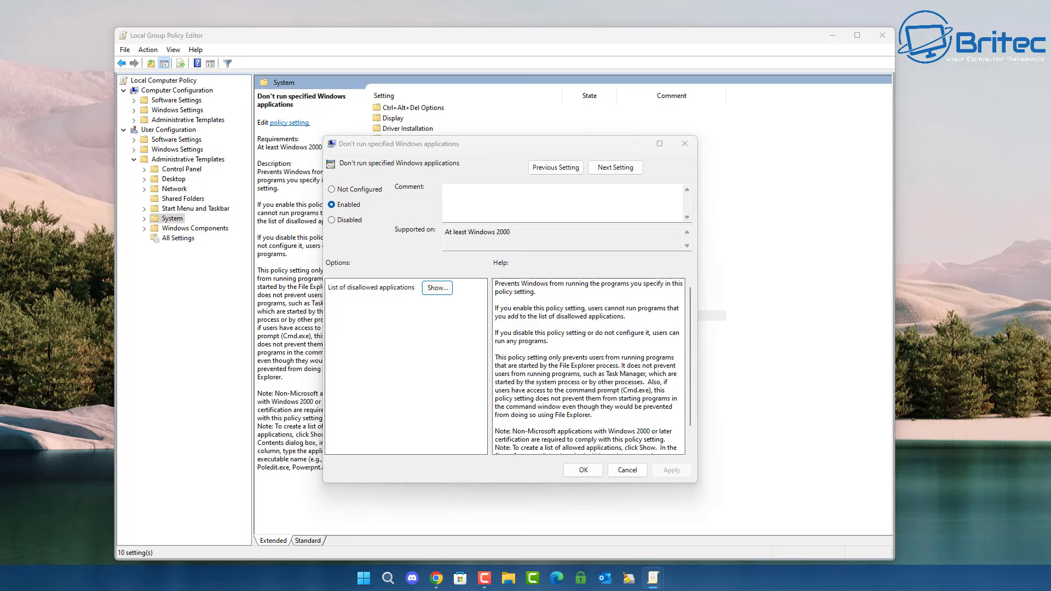
pyautogui.moveTo(567, 255); pyautogui.dragTo(562, 245)
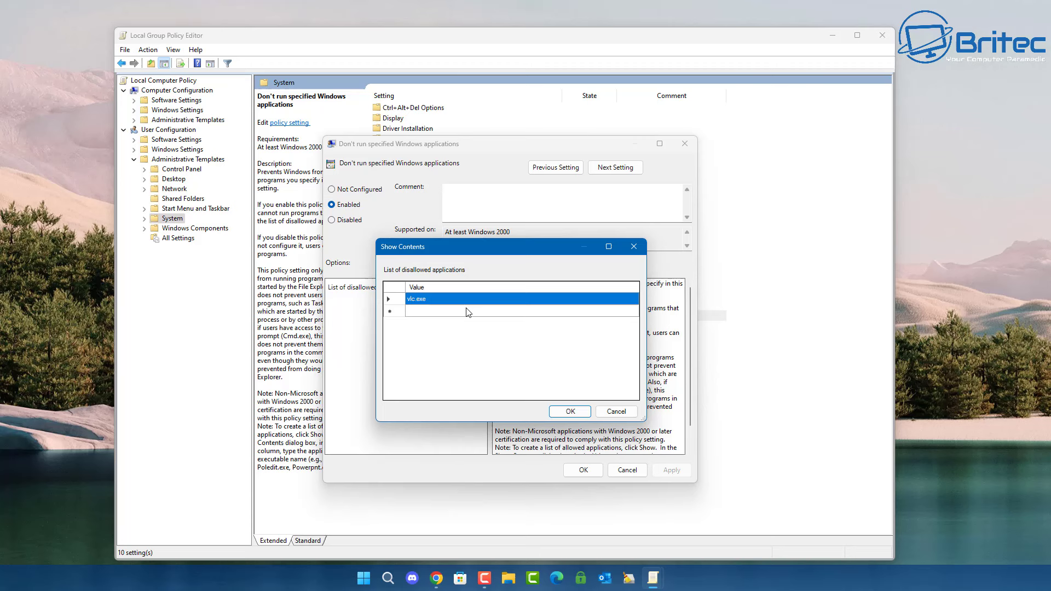
pyautogui.click(437, 300)
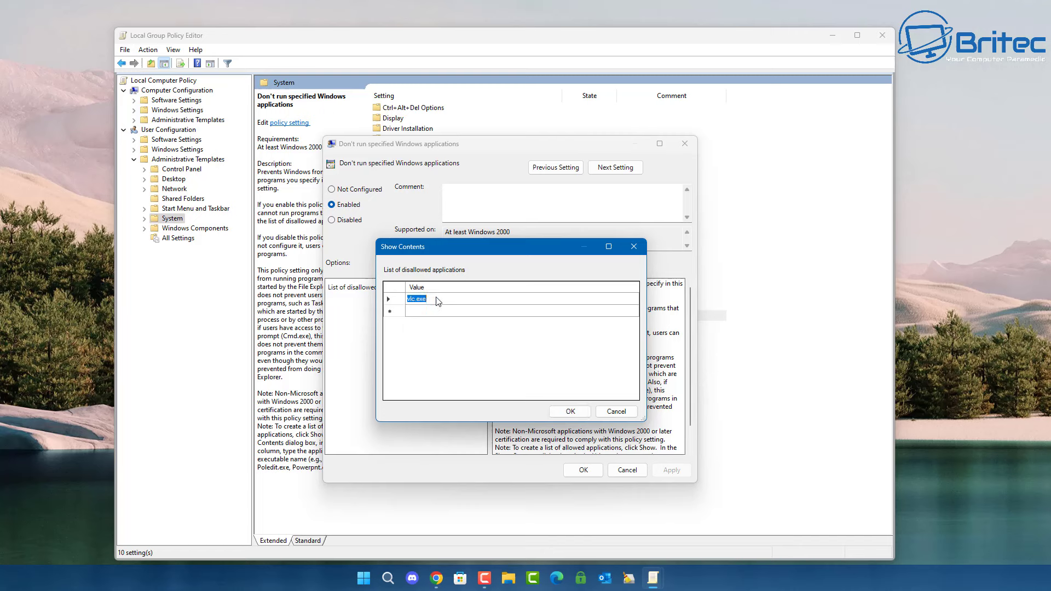
pyautogui.click(634, 247)
# Switch the policy to Not Configured, apply it and confirm with OK
pyautogui.click(332, 189)
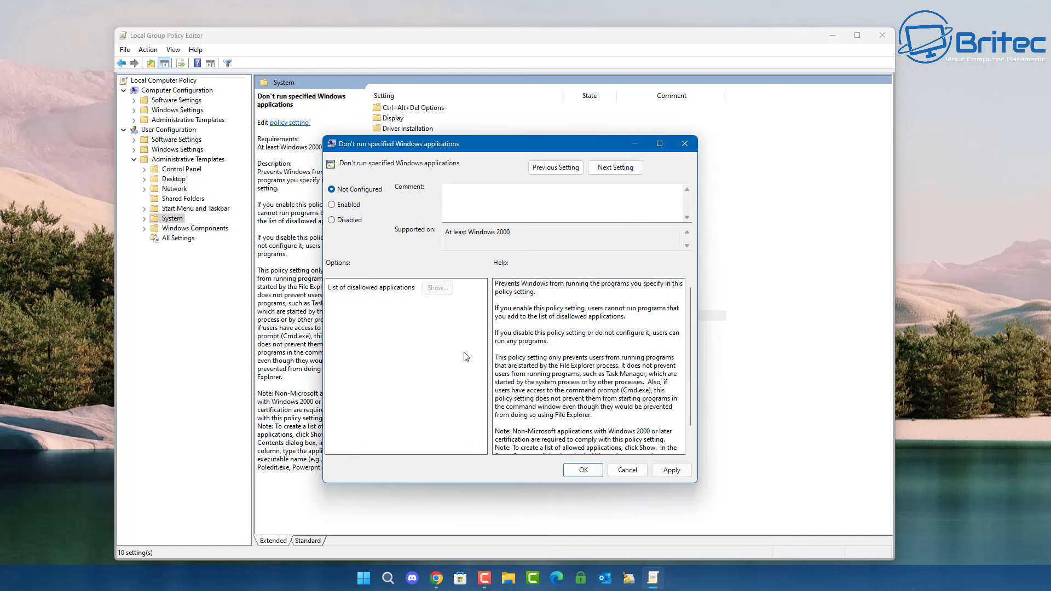
pyautogui.click(673, 470)
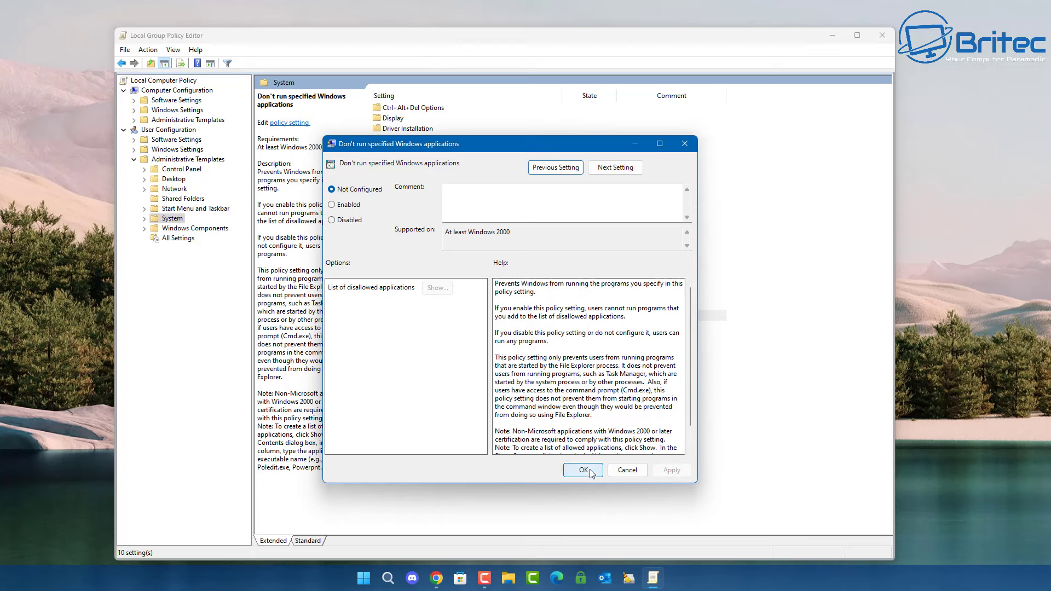
pyautogui.click(583, 471)
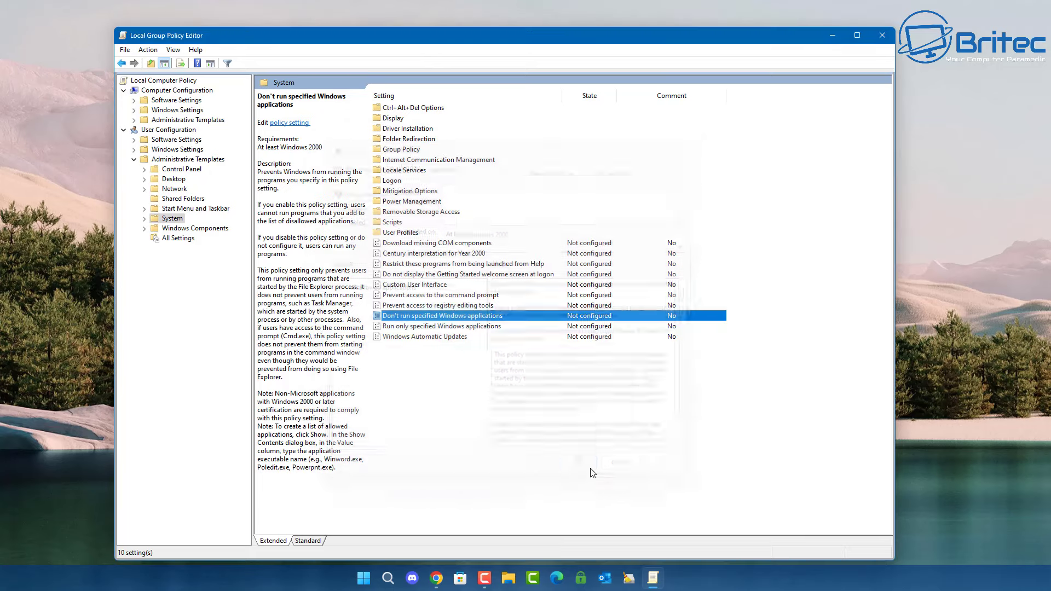
# Reopen the policy to verify it is Not Configured, then close the Group Policy Editor
pyautogui.doubleClick(468, 316)
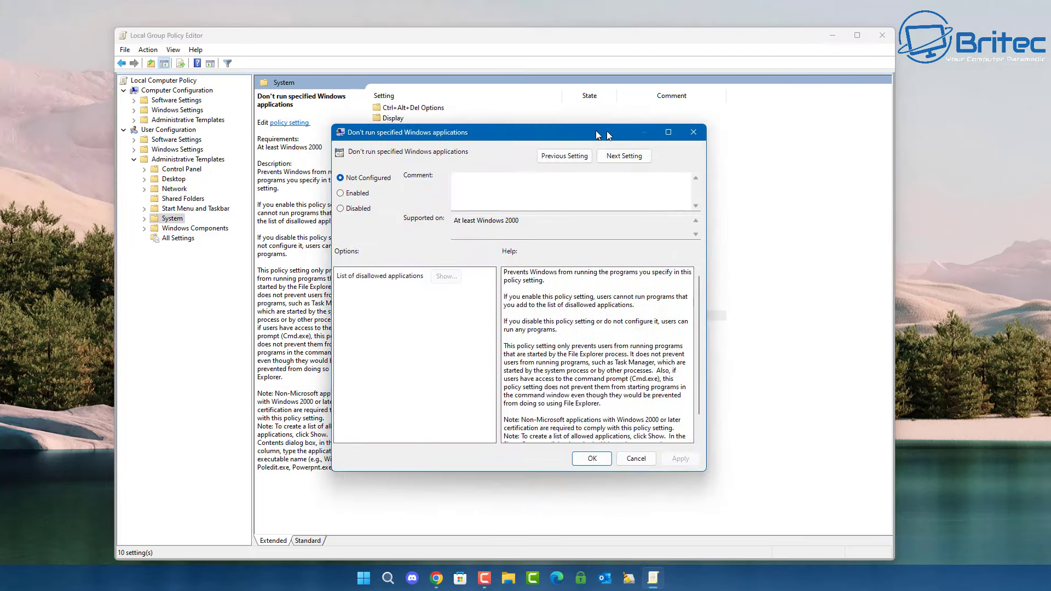
pyautogui.click(368, 199)
pyautogui.click(463, 277)
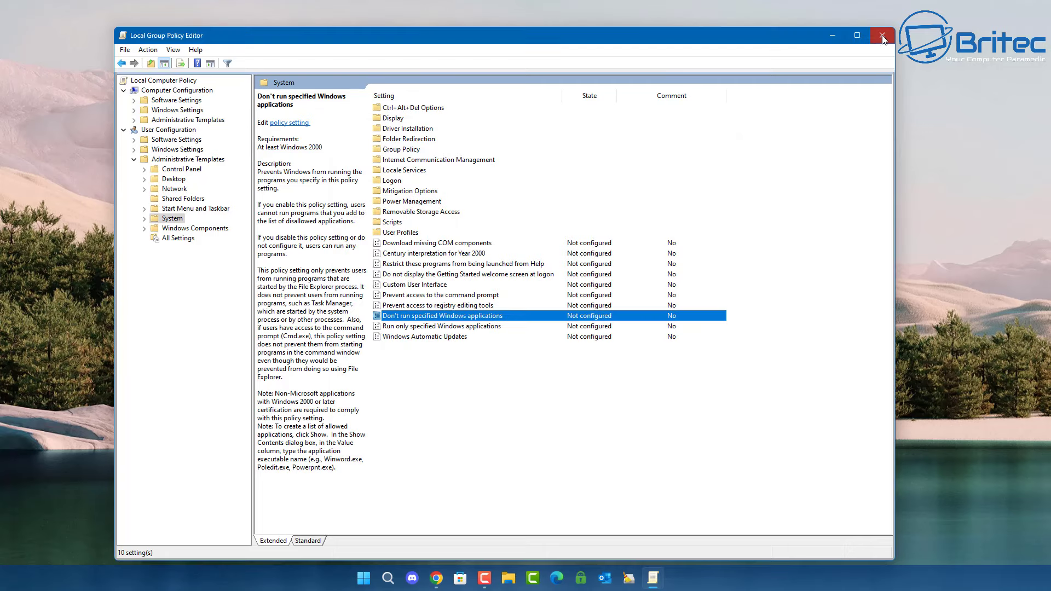
pyautogui.click(882, 36)
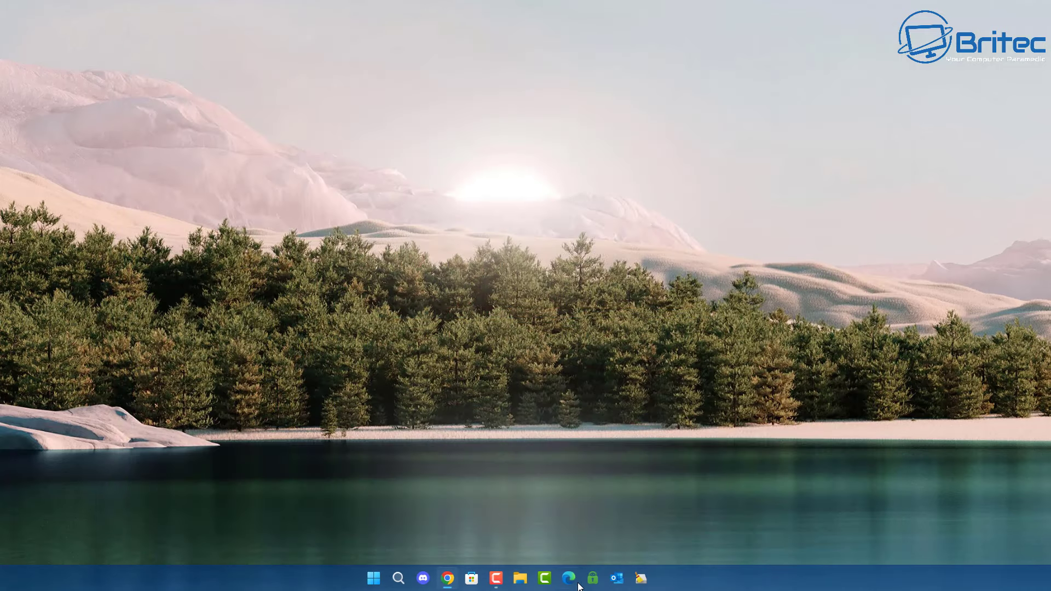
pyautogui.click(376, 578)
pyautogui.click(493, 487)
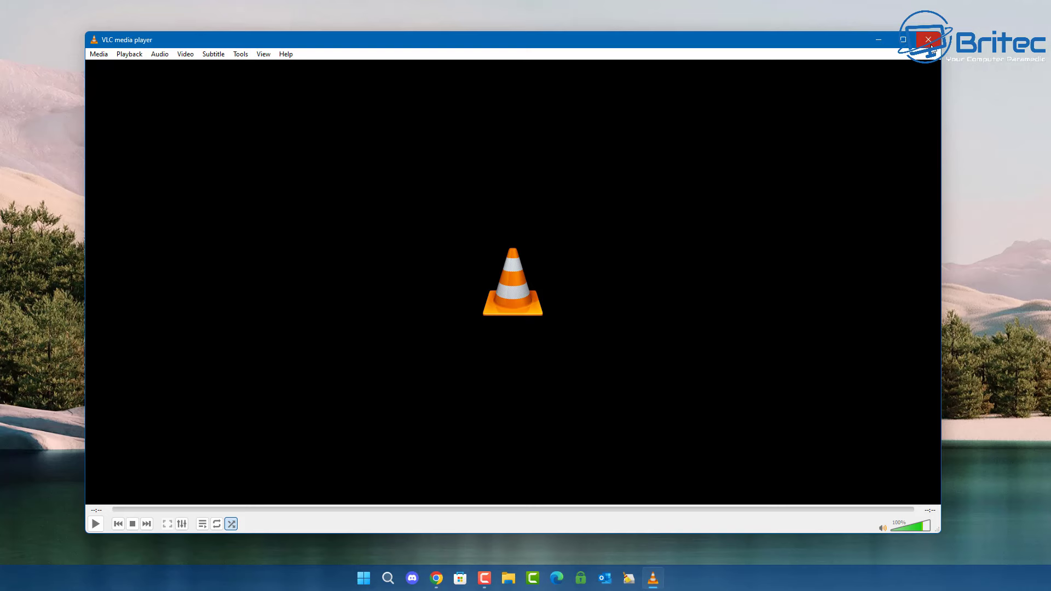
pyautogui.click(931, 44)
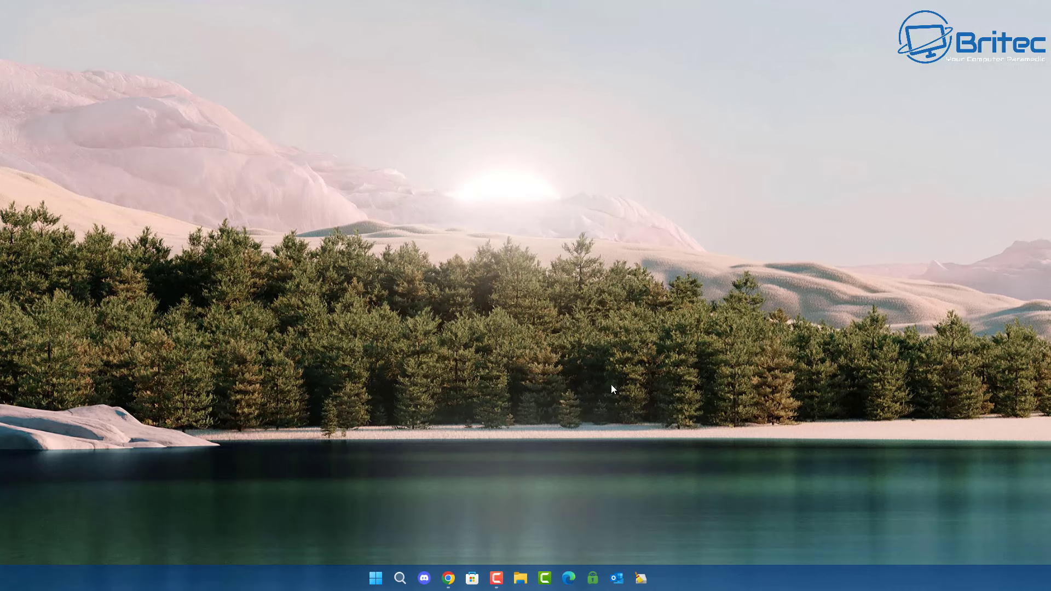
# Search Start for regedit and launch Registry Editor from the results
pyautogui.click(383, 577)
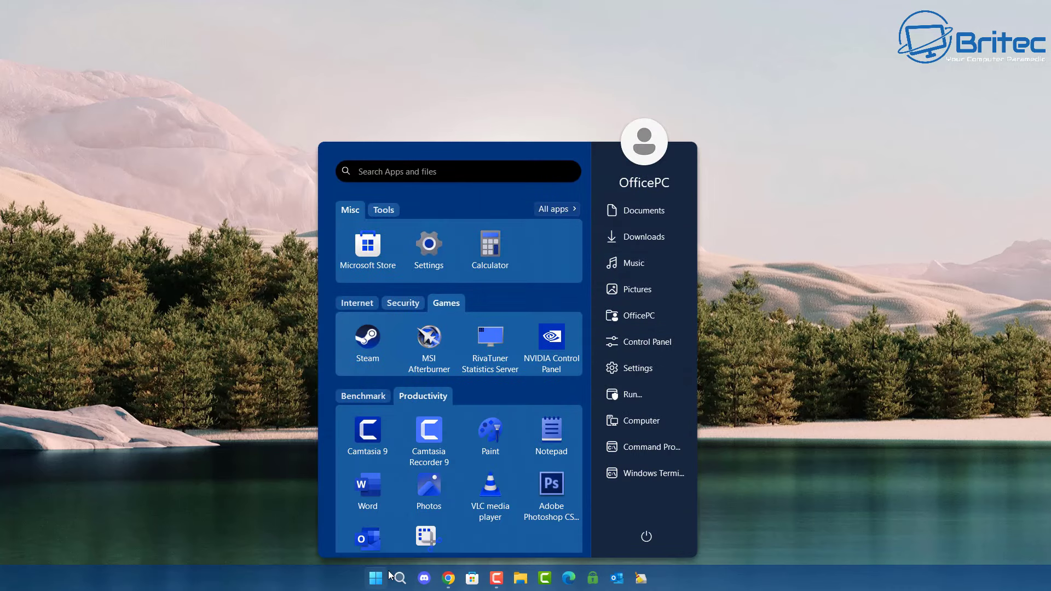
pyautogui.write('rege')
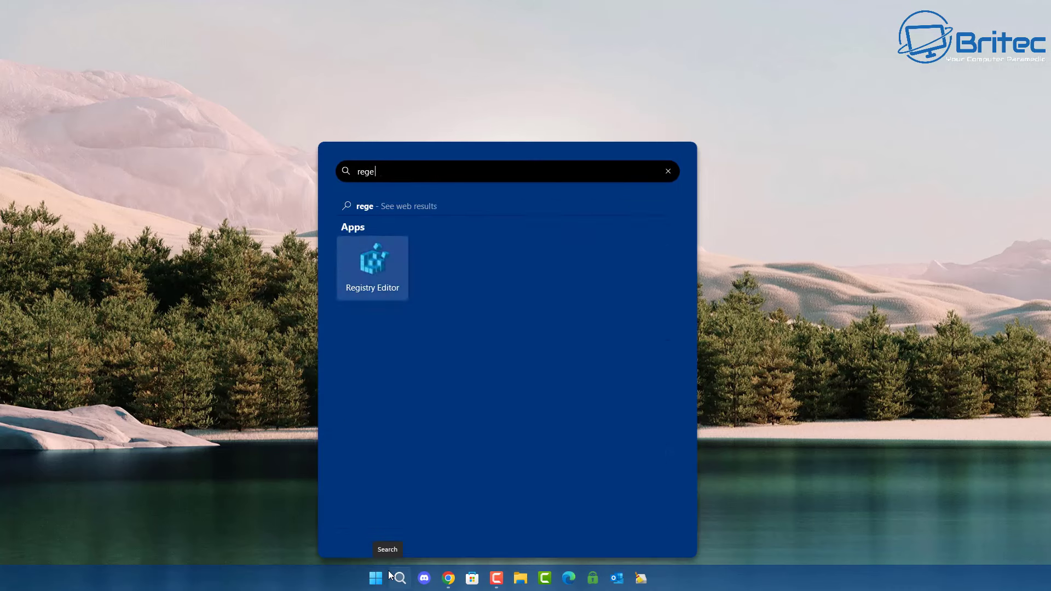
pyautogui.write('dit')
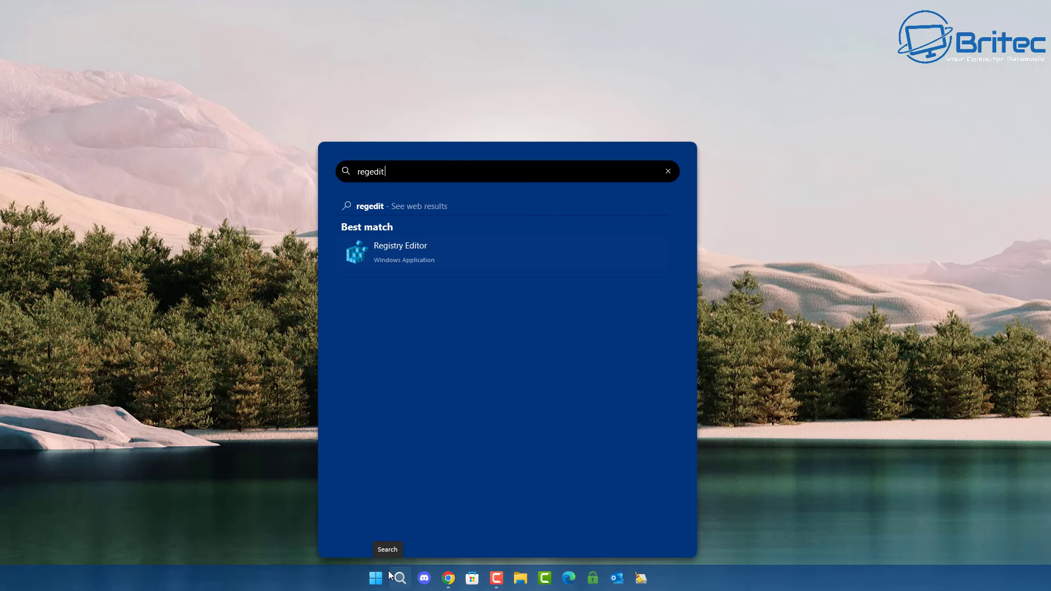
pyautogui.click(428, 263)
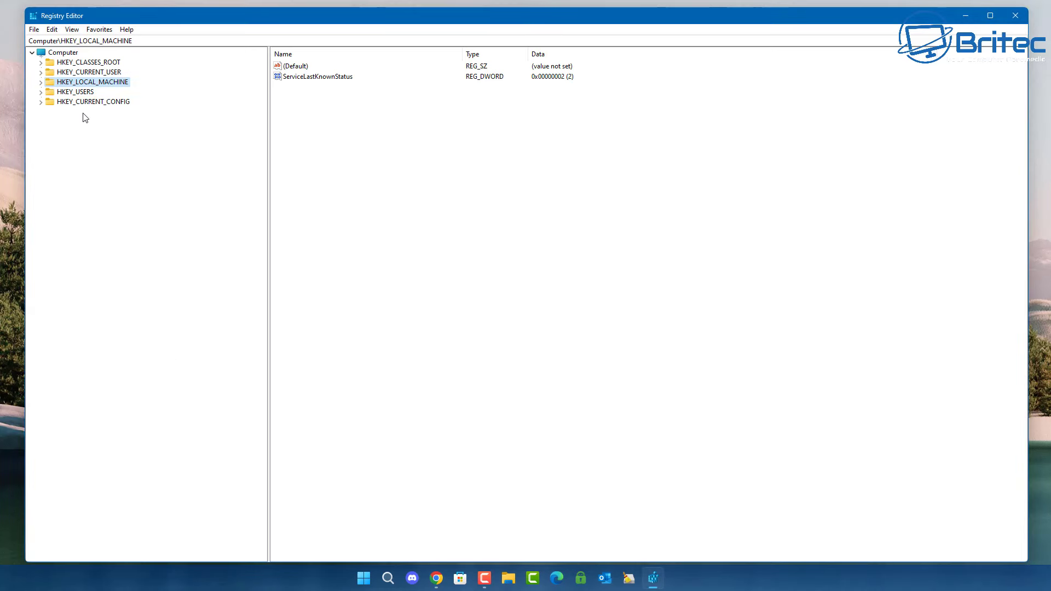
# Expand HKEY_CURRENT_USER > Software > Microsoft in the registry tree
pyautogui.hotkey('alt', 'Tab')
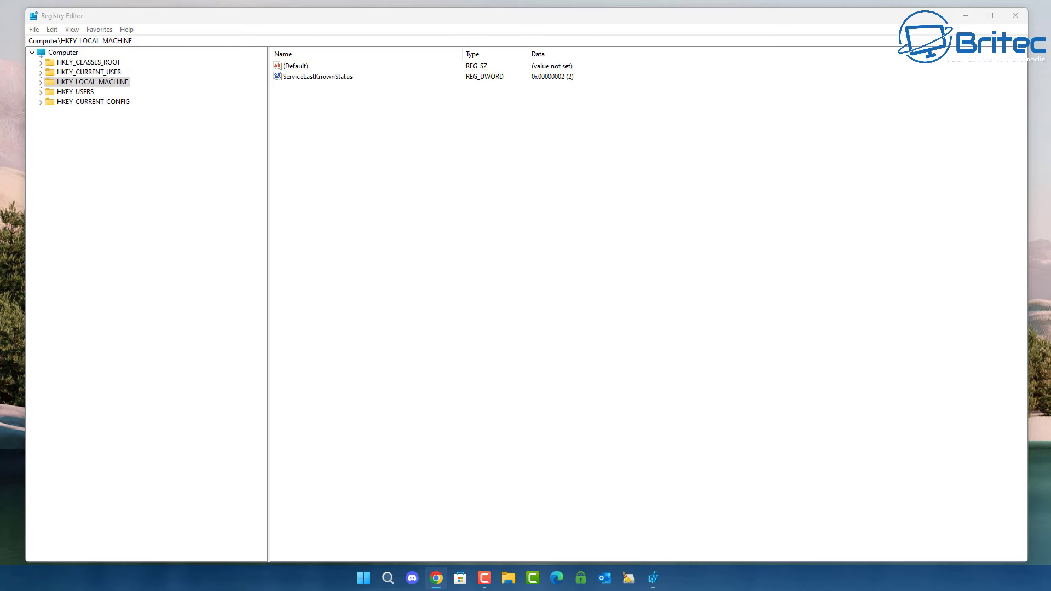
pyautogui.click(69, 73)
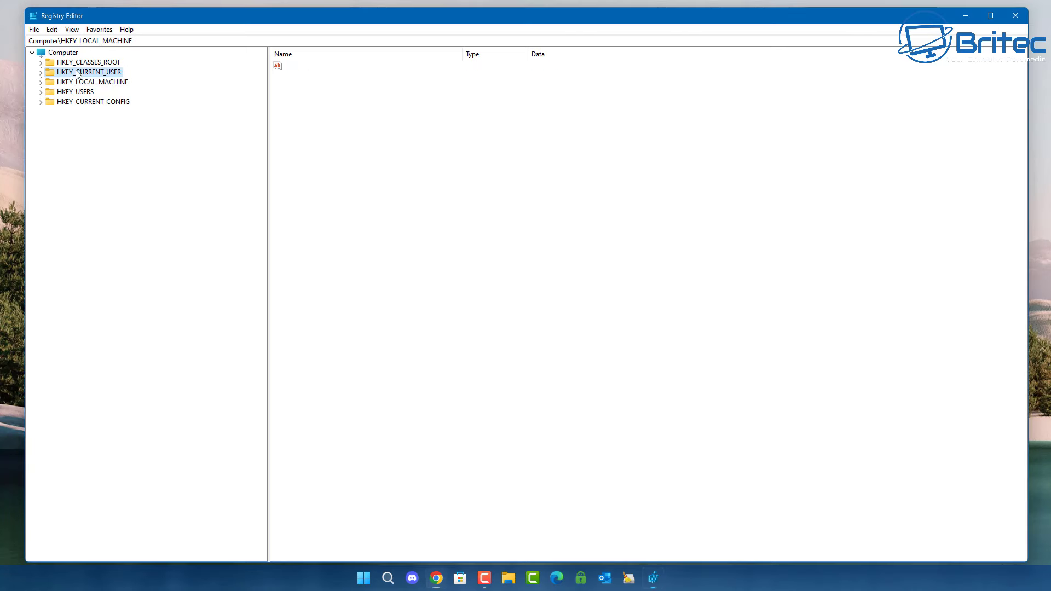
pyautogui.click(40, 72)
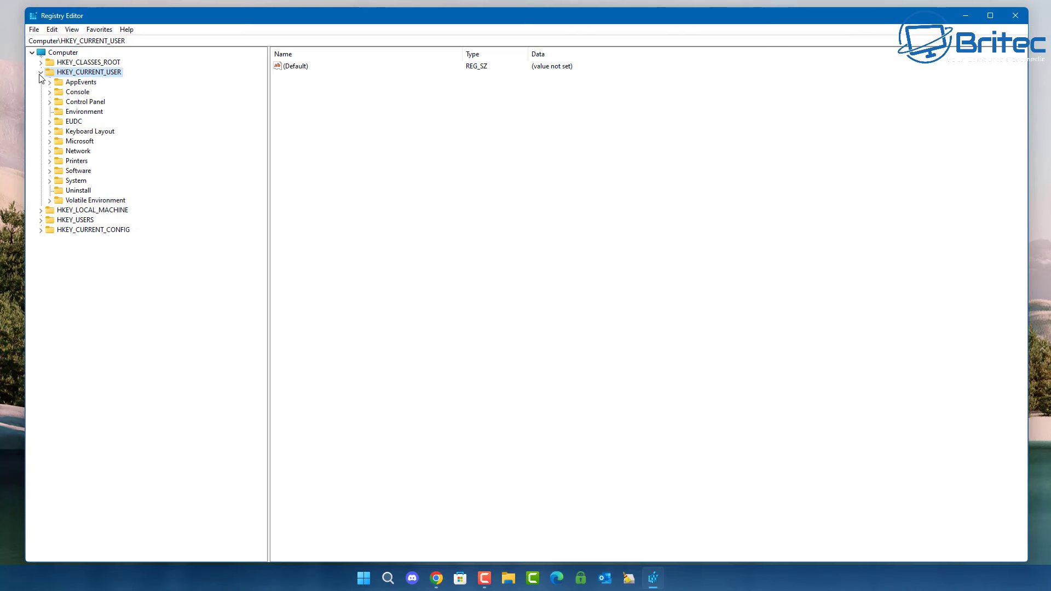
pyautogui.click(81, 172)
pyautogui.click(50, 171)
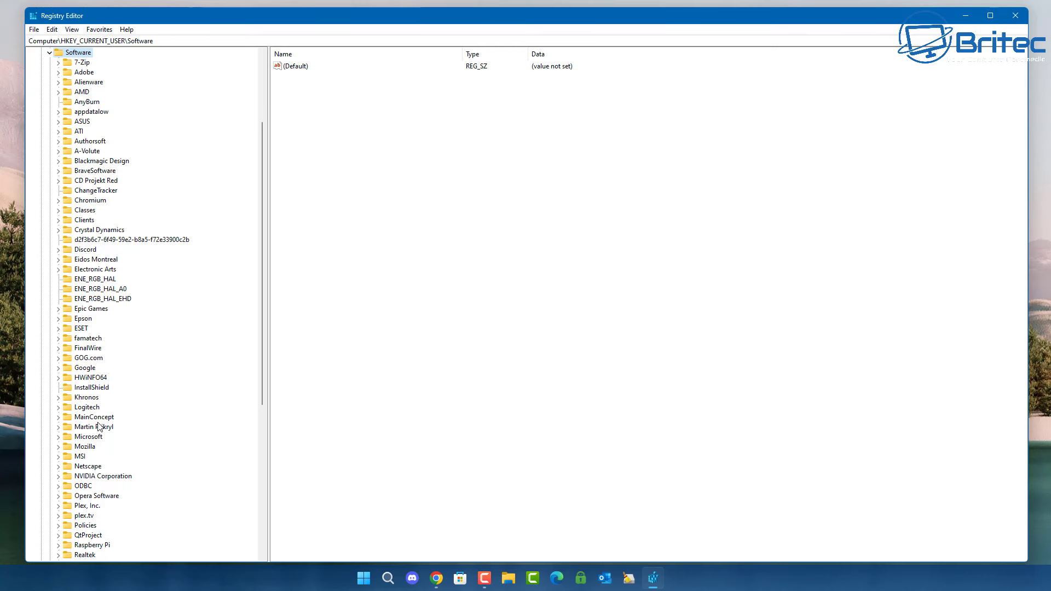
pyautogui.scroll(-9, 98, 427)
pyautogui.scroll(3, 104, 421)
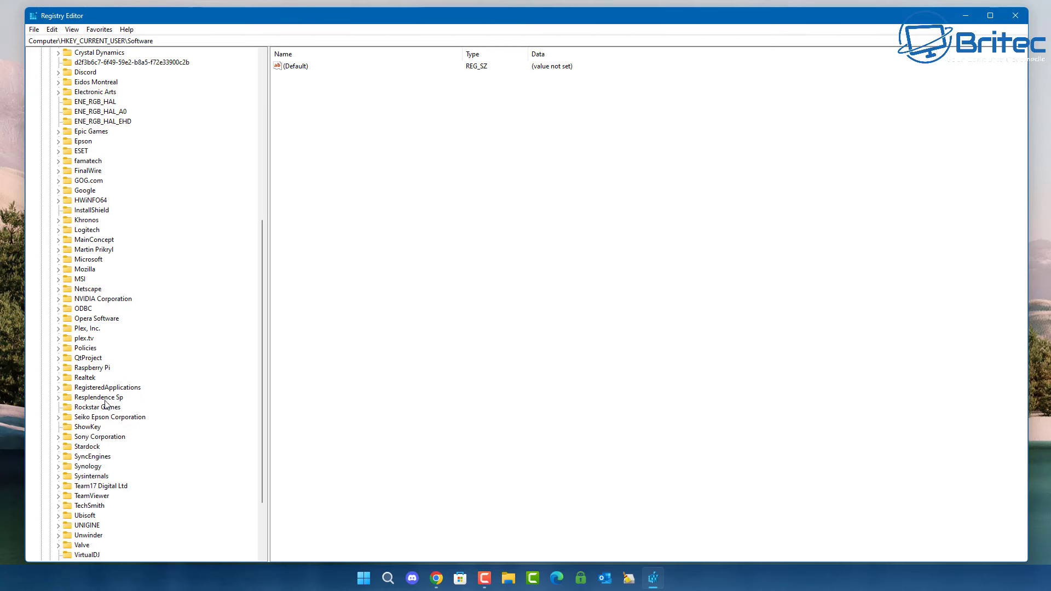
pyautogui.click(87, 259)
pyautogui.click(58, 260)
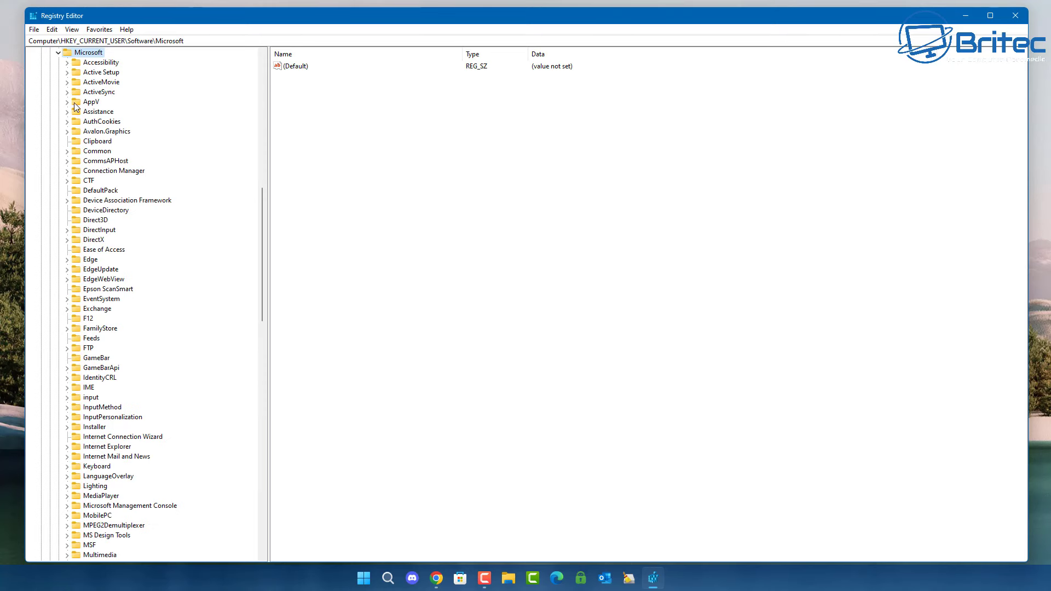
# Drill into Windows > CurrentVersion > Policies and select the Explorer key
pyautogui.scroll(-7, 123, 430)
pyautogui.scroll(-16, 123, 430)
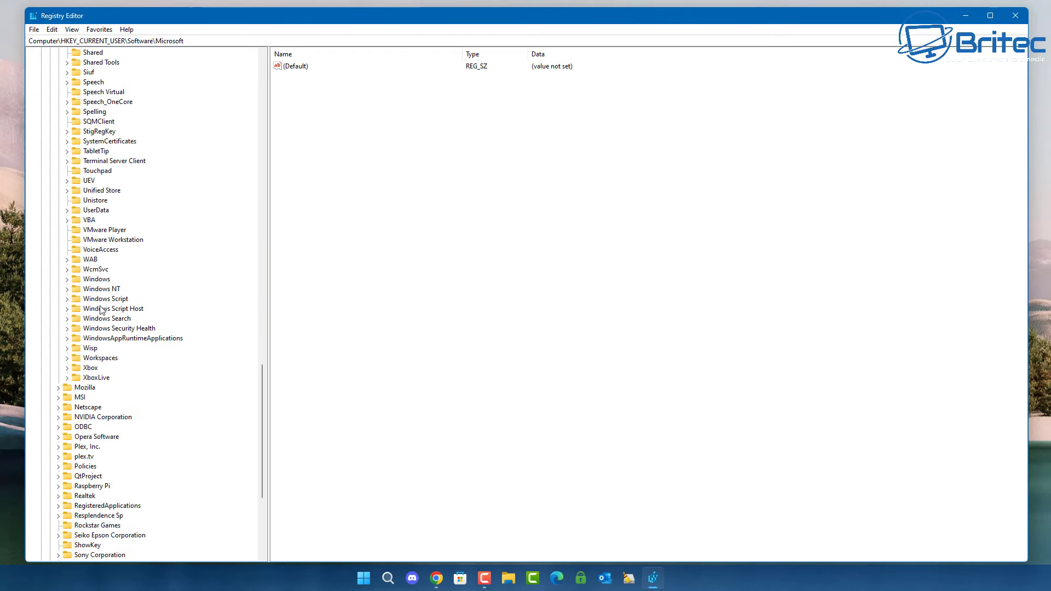
pyautogui.click(100, 280)
pyautogui.click(67, 280)
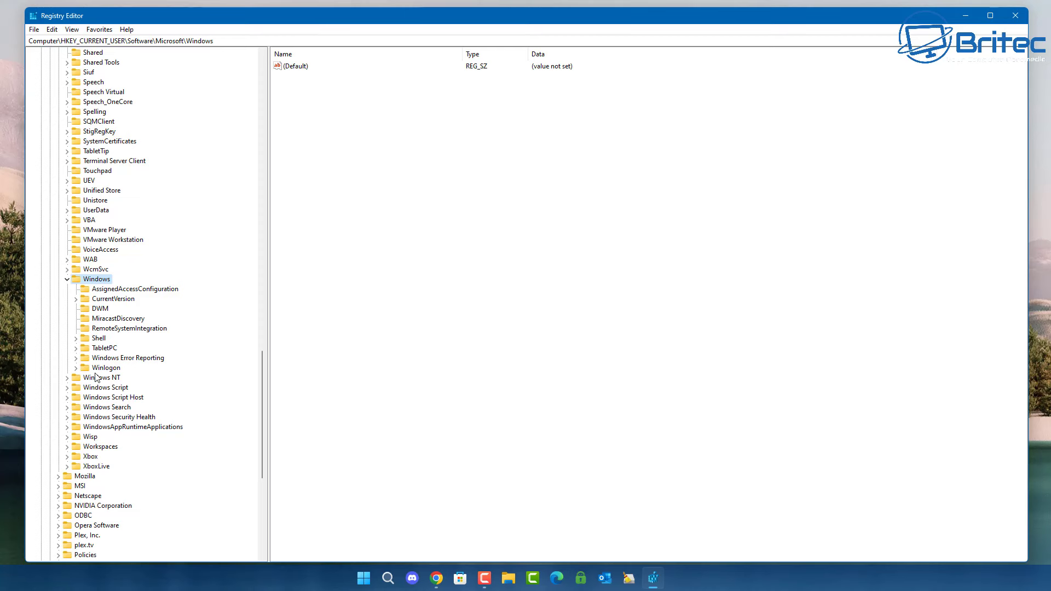
pyautogui.click(115, 300)
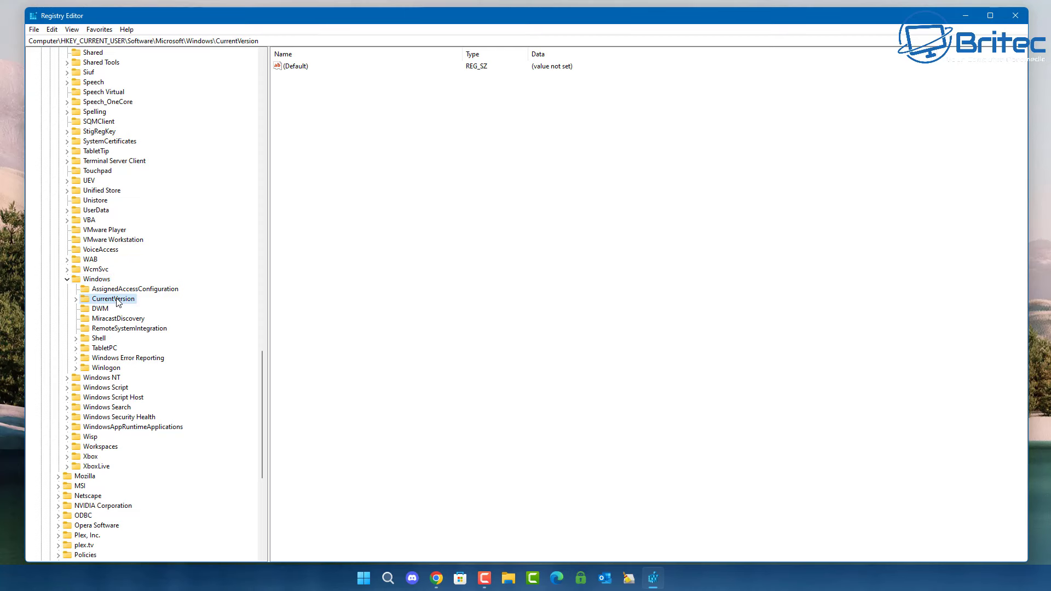
pyautogui.click(76, 299)
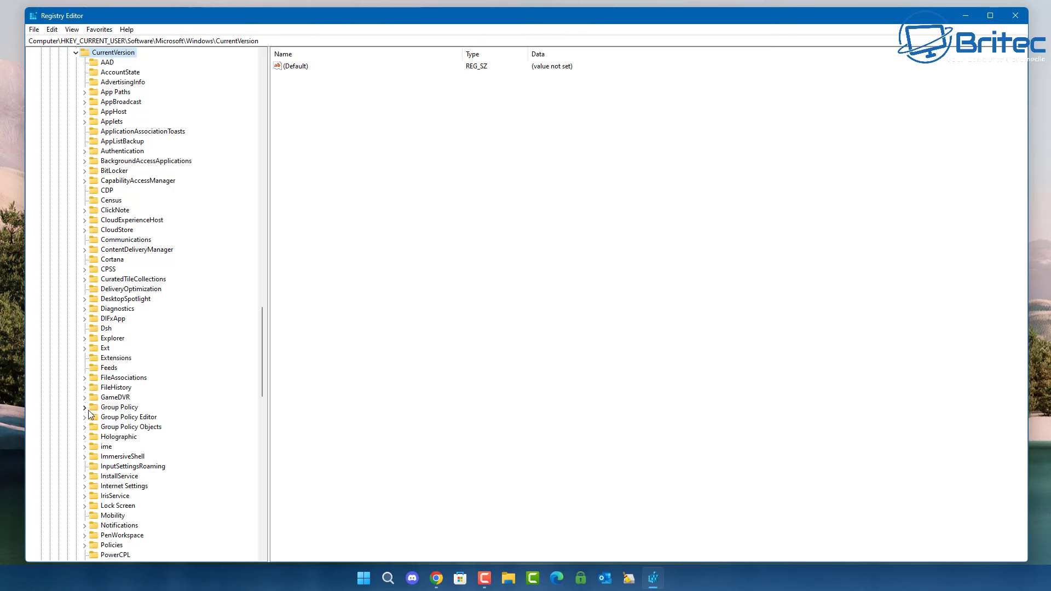
pyautogui.scroll(-9, 111, 408)
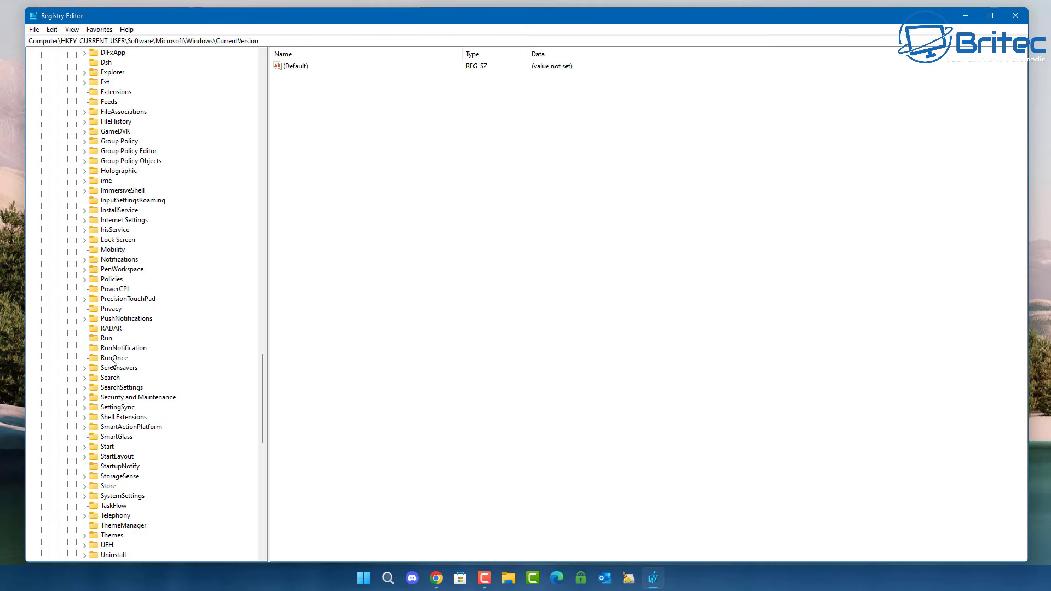
pyautogui.click(91, 281)
pyautogui.click(85, 280)
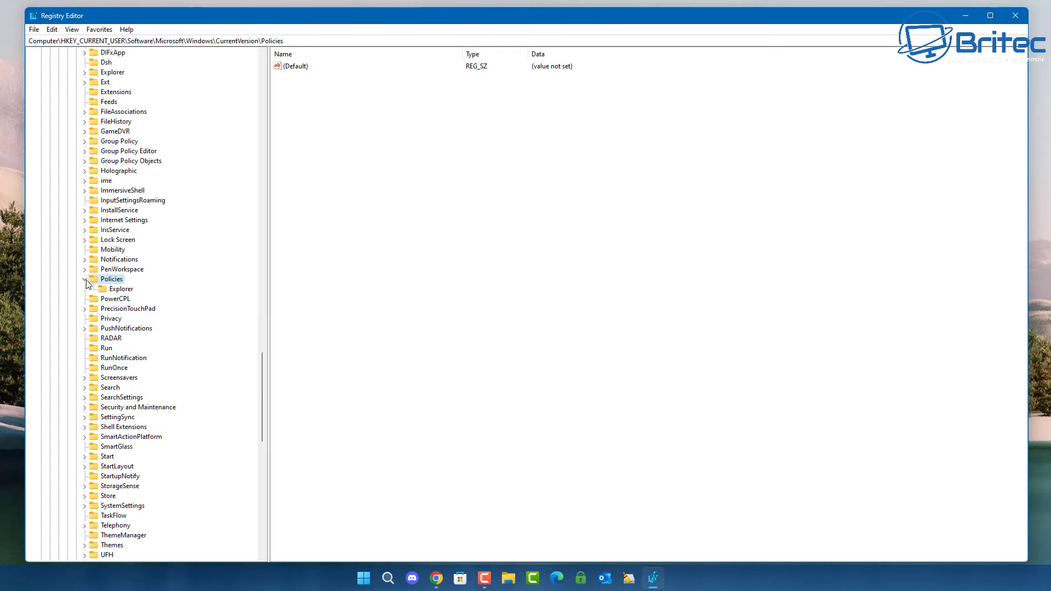
pyautogui.scroll(-3, 116, 289)
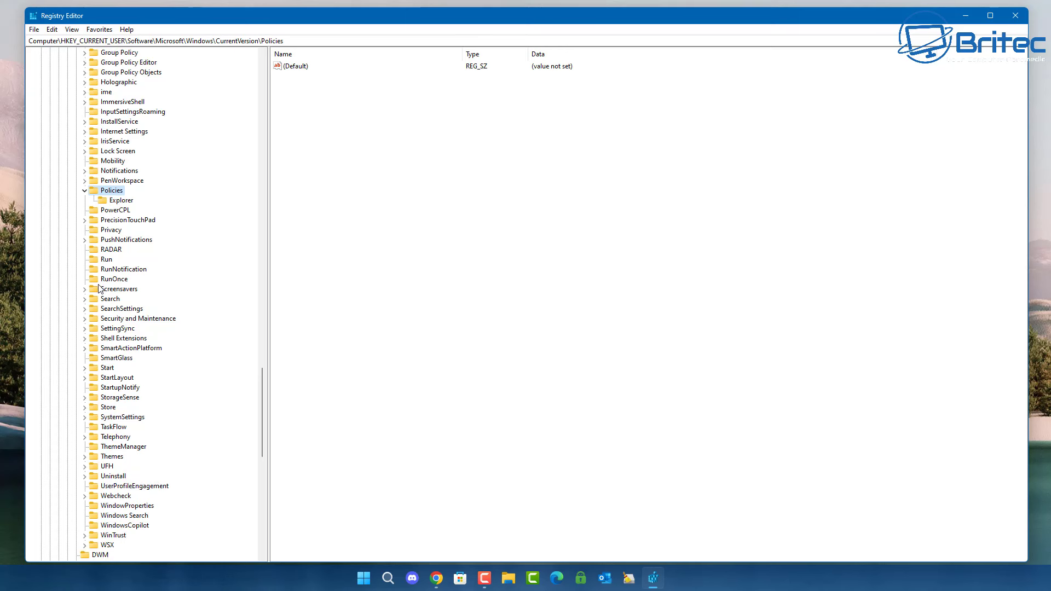
pyautogui.click(122, 201)
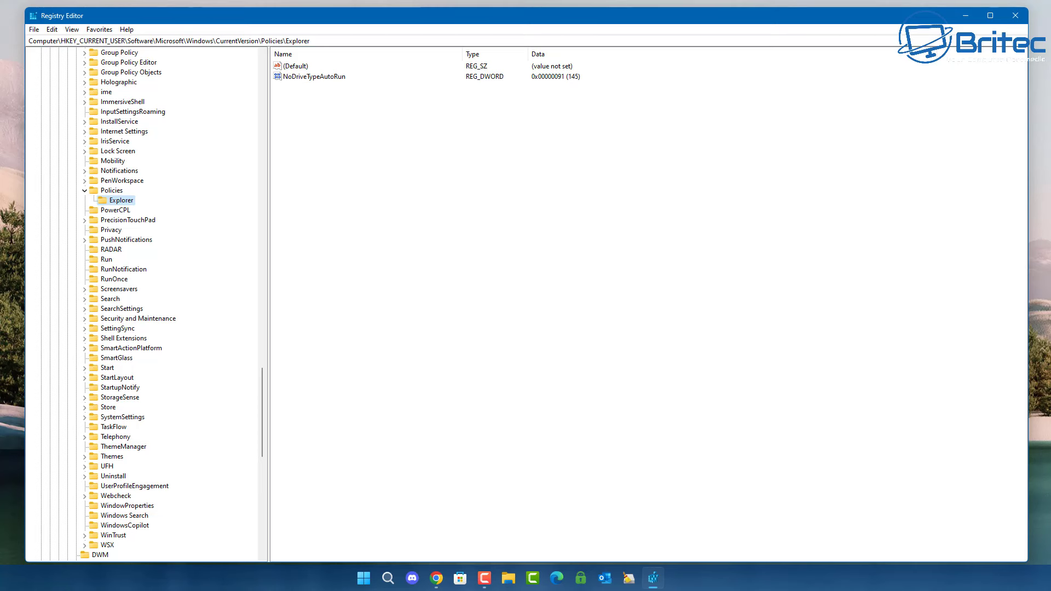
# Create a DWORD (32-bit) value named DisallowRun in the Explorer key and set it to 1
pyautogui.click(309, 125)
pyautogui.rightClick(309, 125)
pyautogui.moveTo(340, 122)
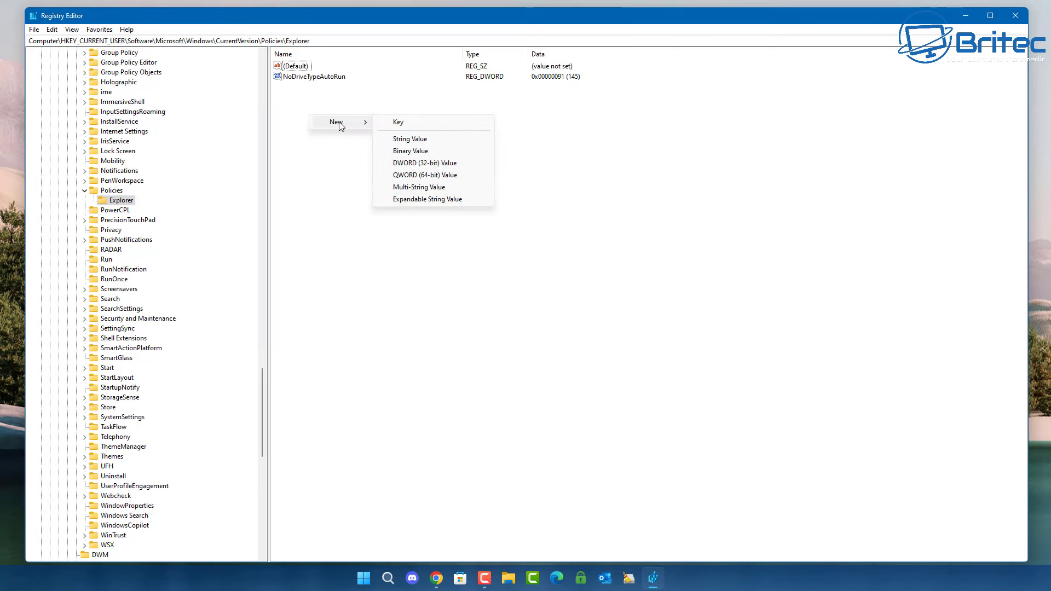
pyautogui.click(425, 163)
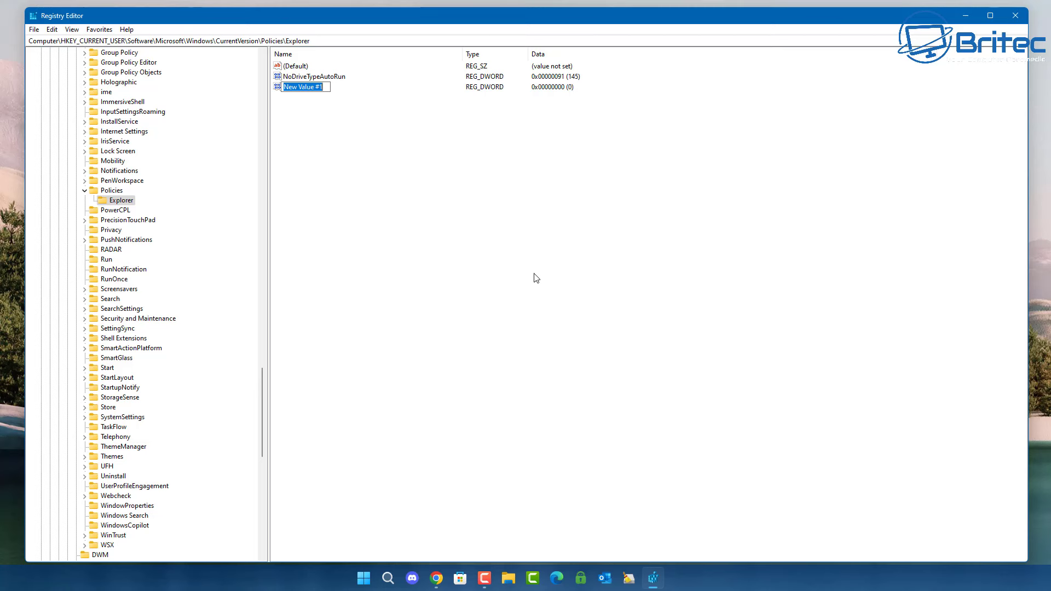
pyautogui.write('DisallowRun')
pyautogui.press('Return')
pyautogui.doubleClick(294, 93)
pyautogui.moveTo(189, 70); pyautogui.dragTo(418, 116)
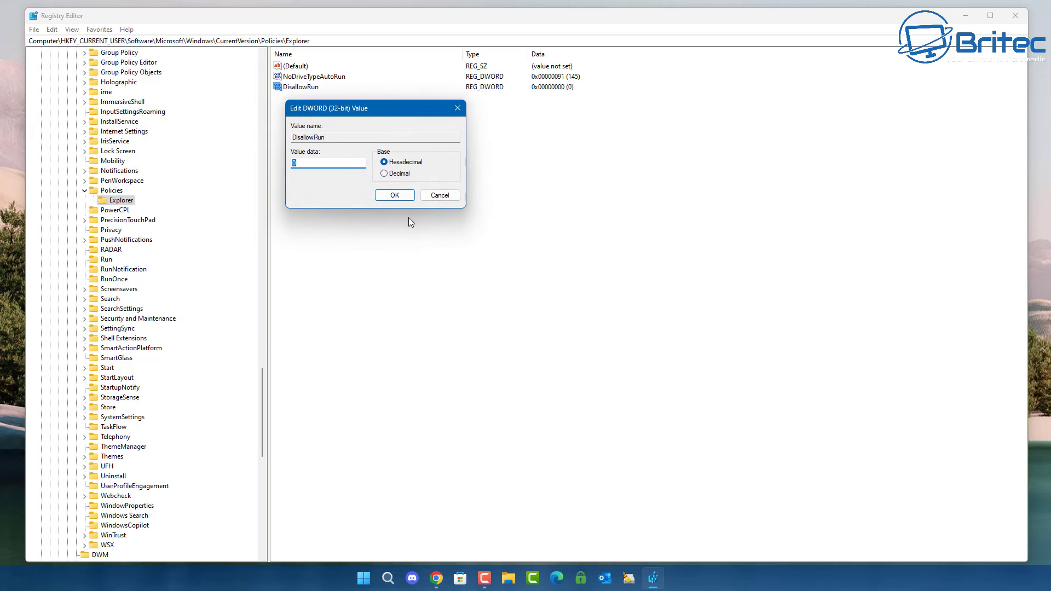
pyautogui.write('1')
pyautogui.click(396, 196)
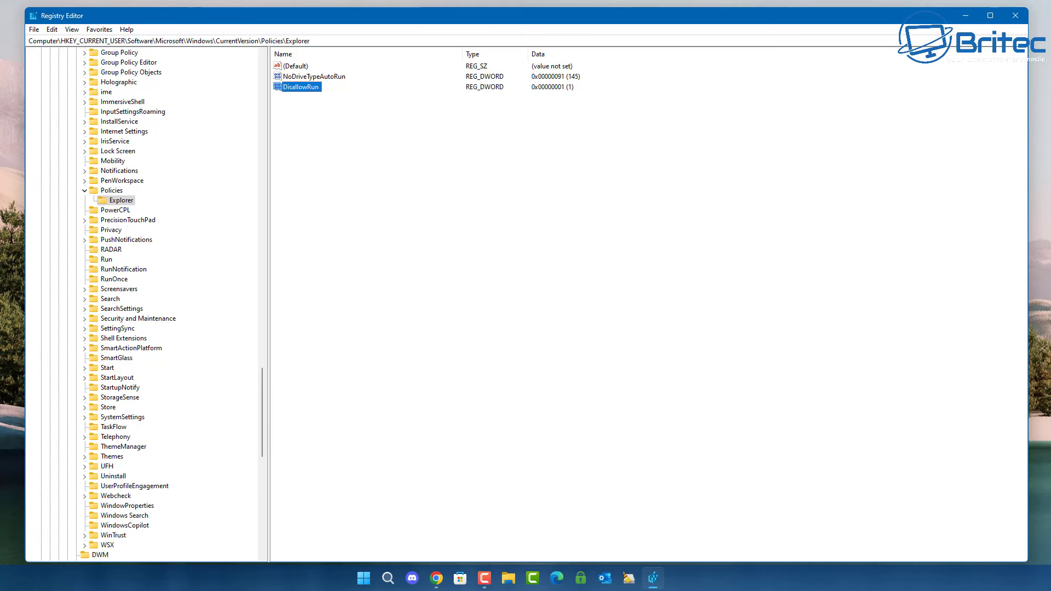
# Add a subkey named DisallowRun beneath HKCU\...\Policies\Explorer
pyautogui.click(411, 344)
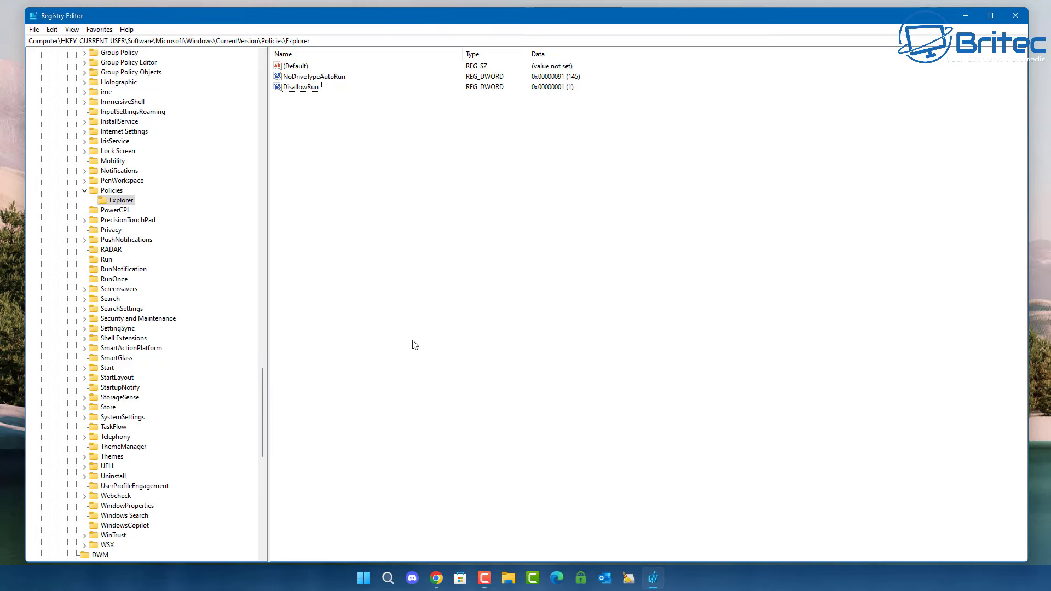
pyautogui.click(120, 202)
pyautogui.rightClick(120, 205)
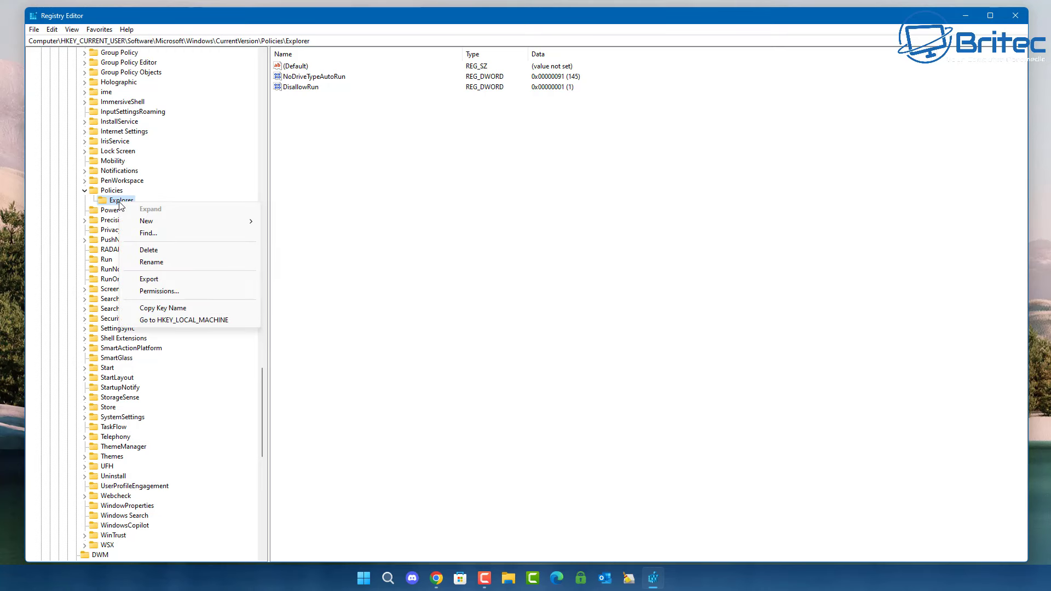
pyautogui.moveTo(165, 222)
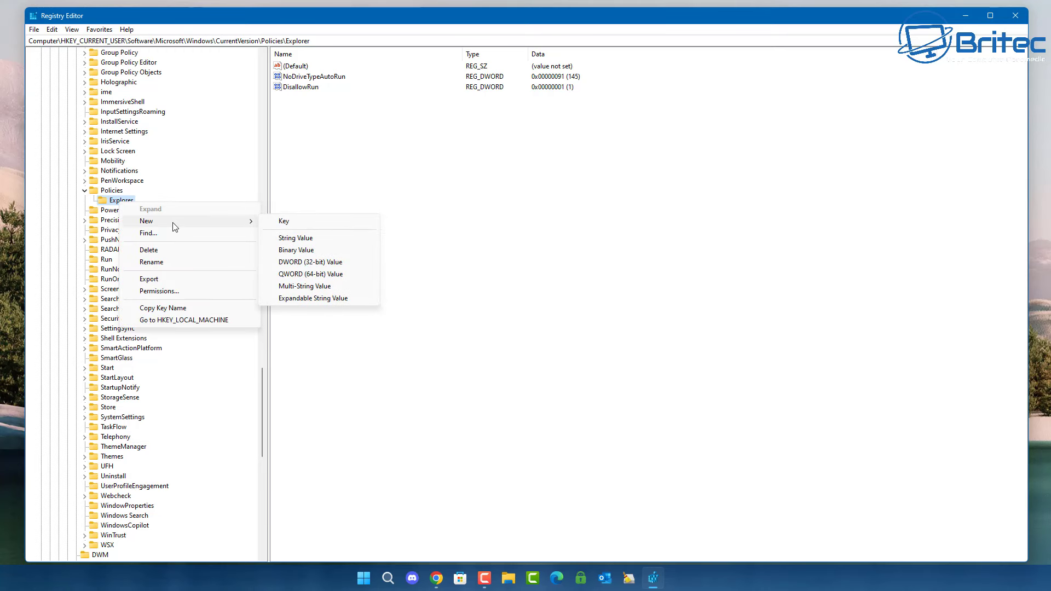
pyautogui.click(291, 222)
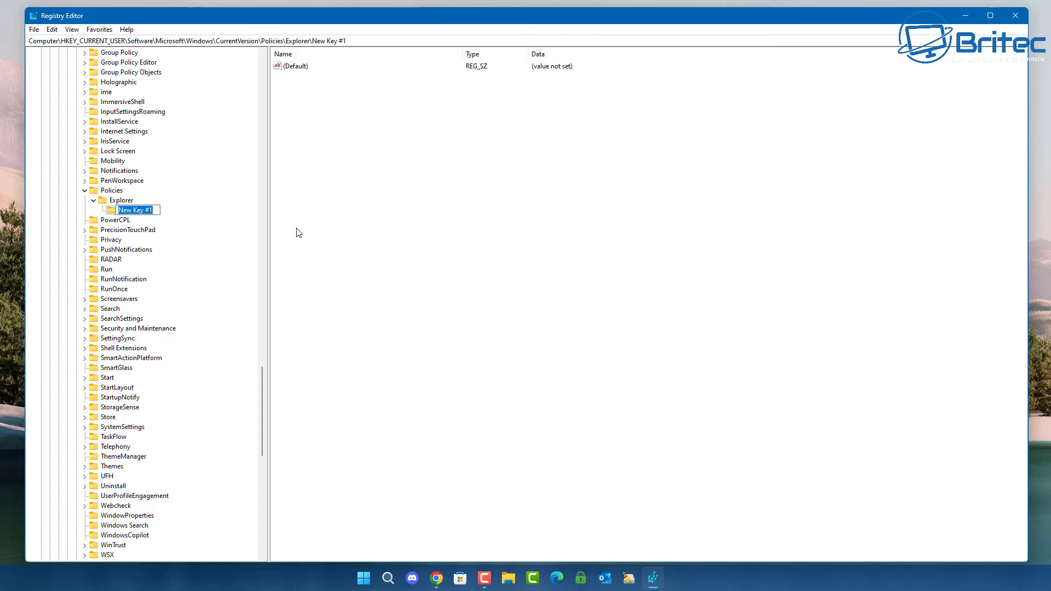
pyautogui.write('DisallowRun')
pyautogui.press('Return')
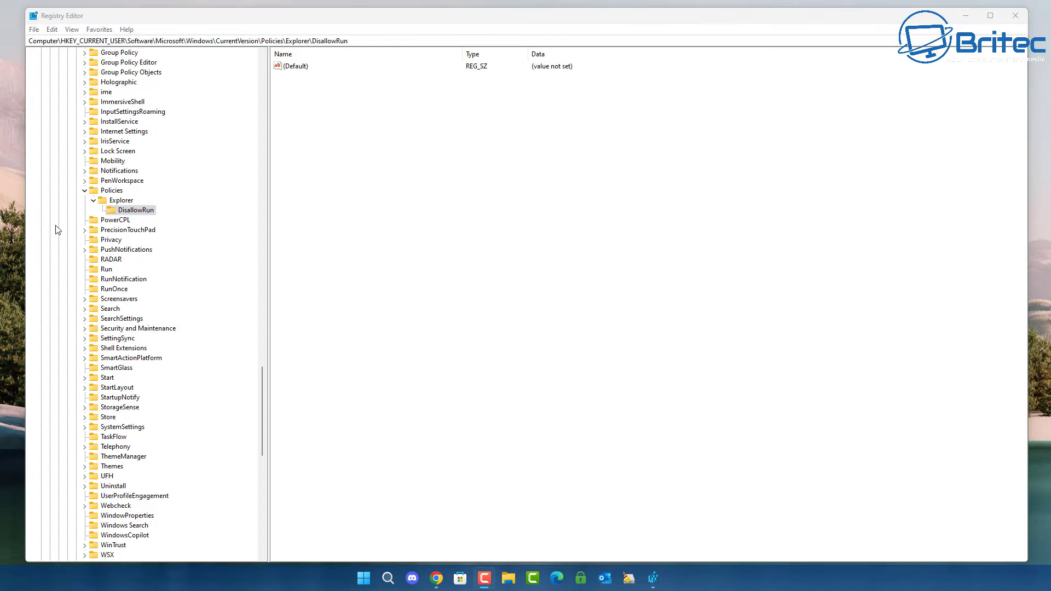
# Add a string value named 1 with data vlc.exe to the DisallowRun key
pyautogui.rightClick(294, 96)
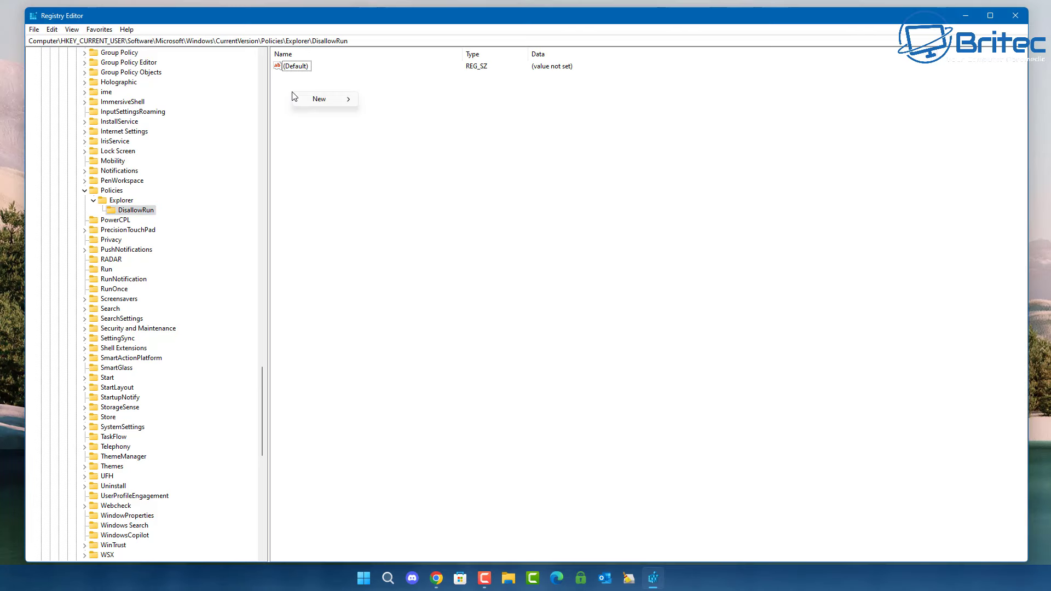
pyautogui.moveTo(318, 102)
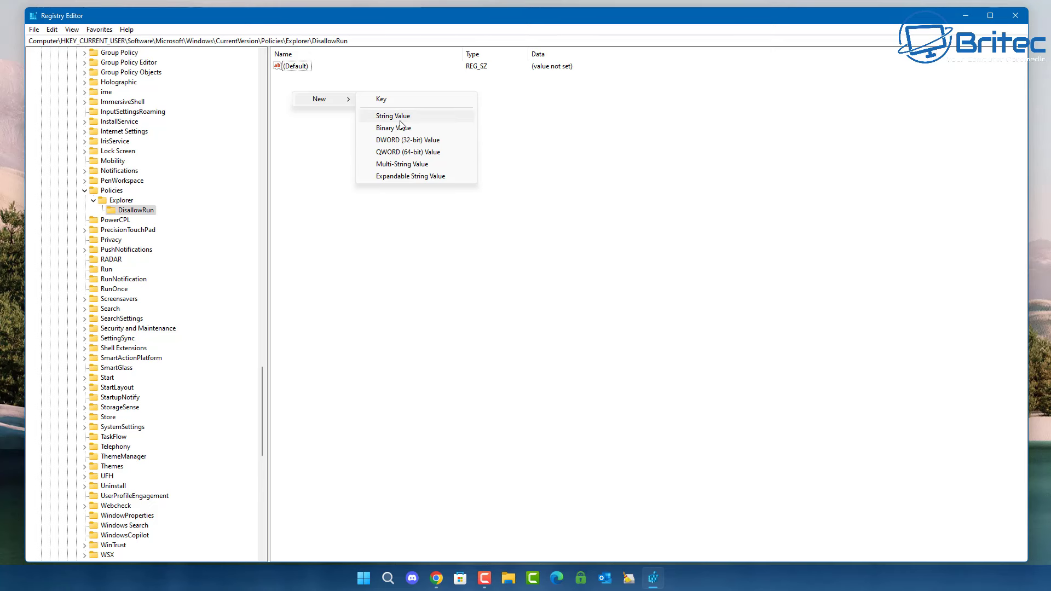
pyautogui.click(416, 118)
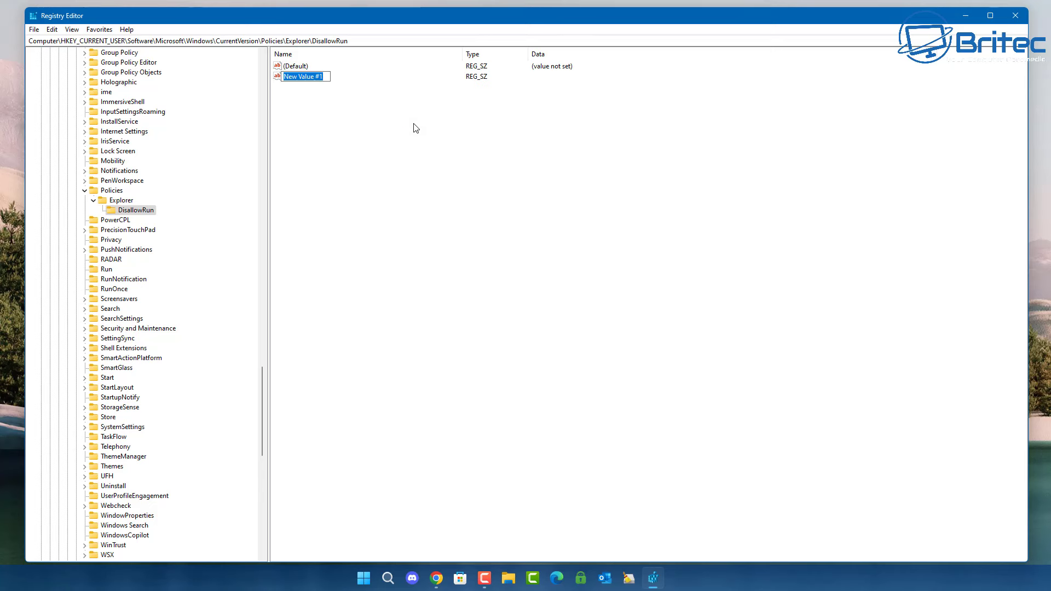
pyautogui.write('1')
pyautogui.press('Return')
pyautogui.doubleClick(284, 78)
pyautogui.moveTo(200, 73); pyautogui.dragTo(426, 104)
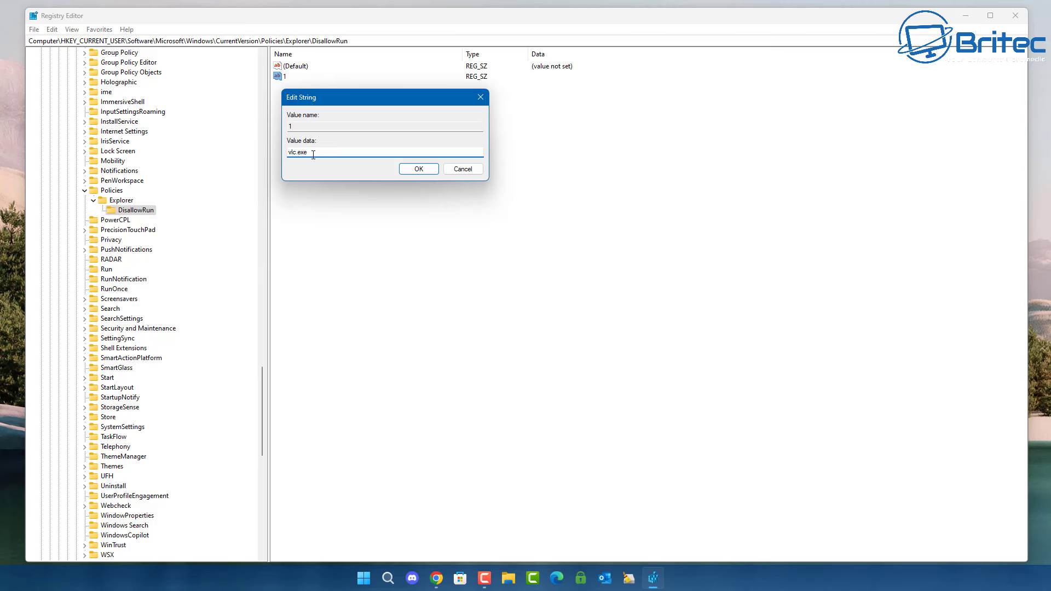
pyautogui.click(426, 174)
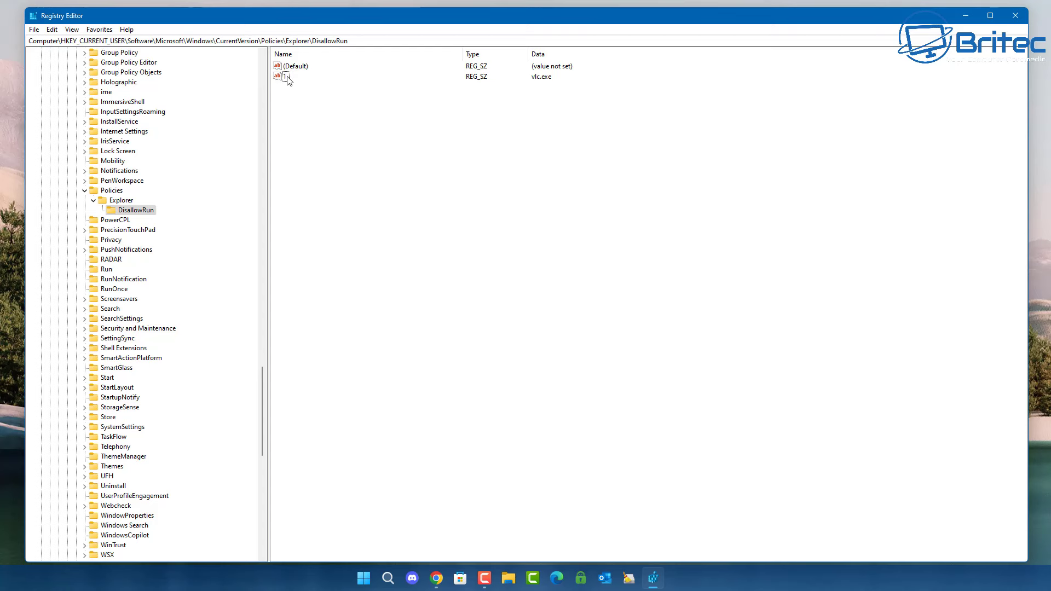
# Open the DisallowRun key and add a new string value named 2
pyautogui.click(116, 203)
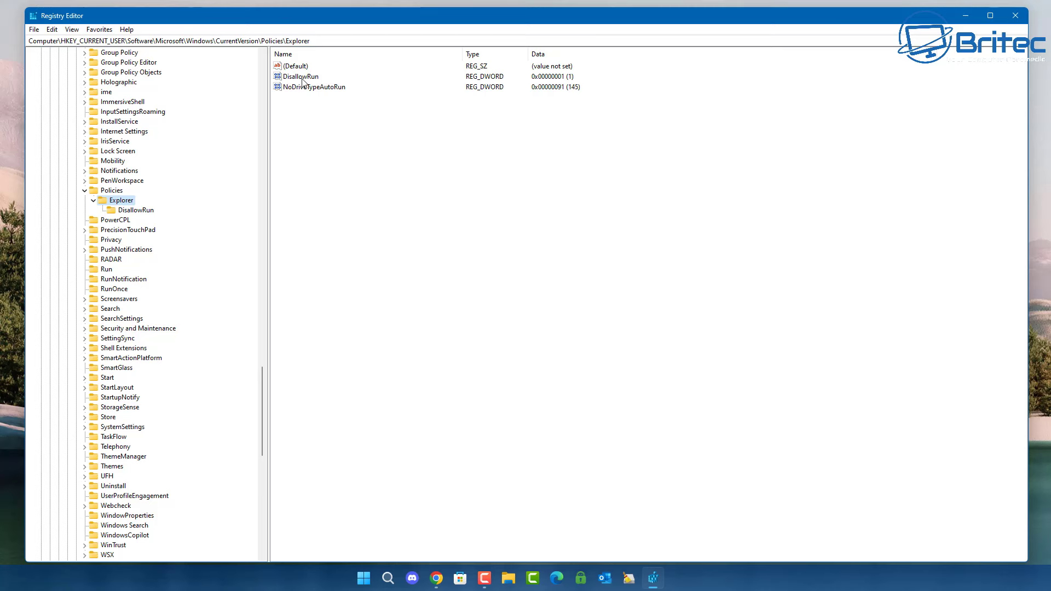
pyautogui.click(143, 213)
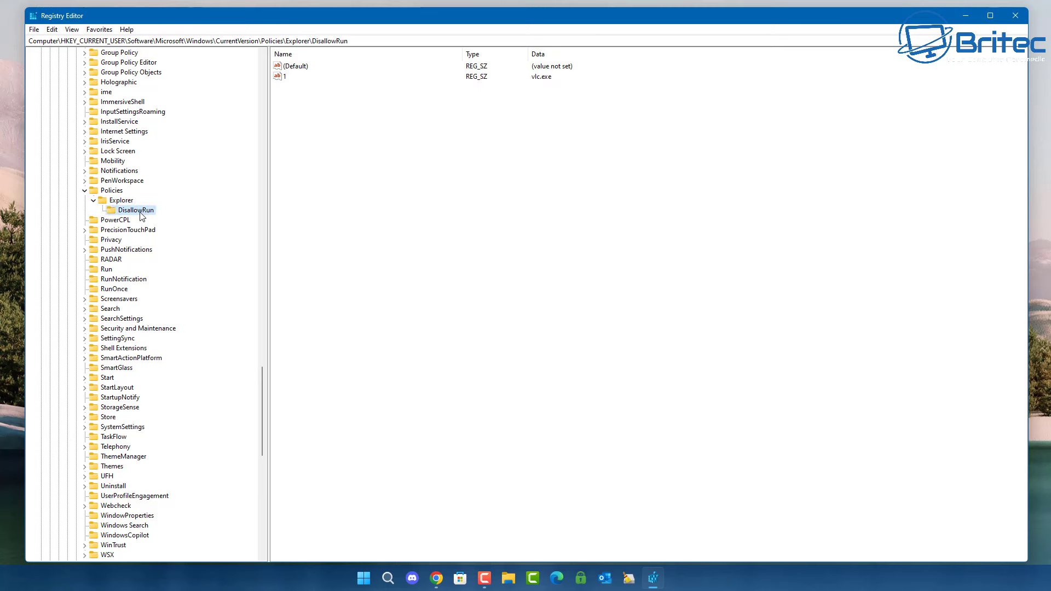
pyautogui.click(284, 76)
pyautogui.rightClick(284, 94)
pyautogui.moveTo(312, 98)
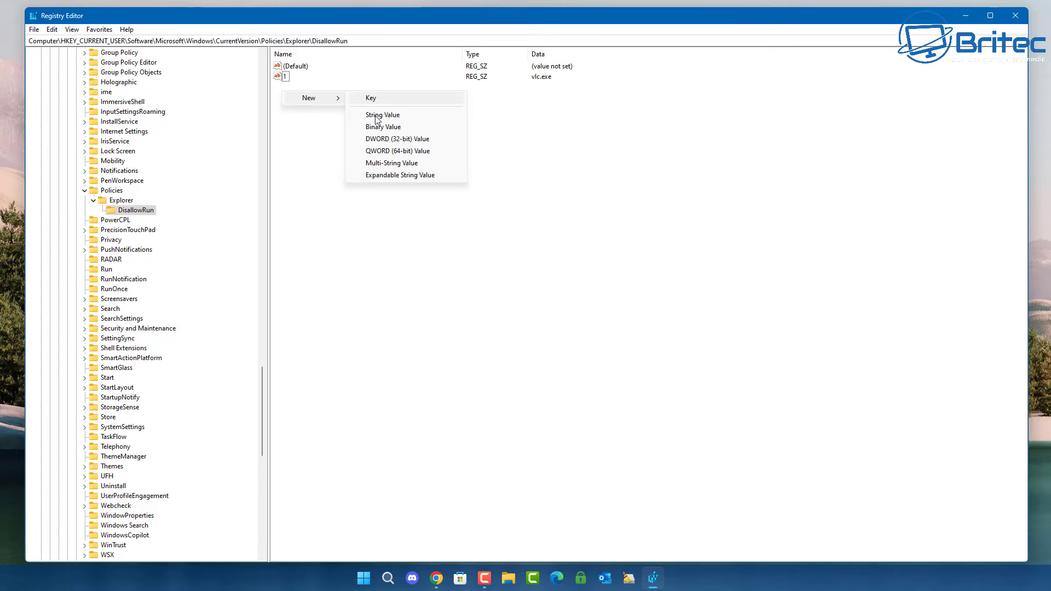
pyautogui.click(382, 115)
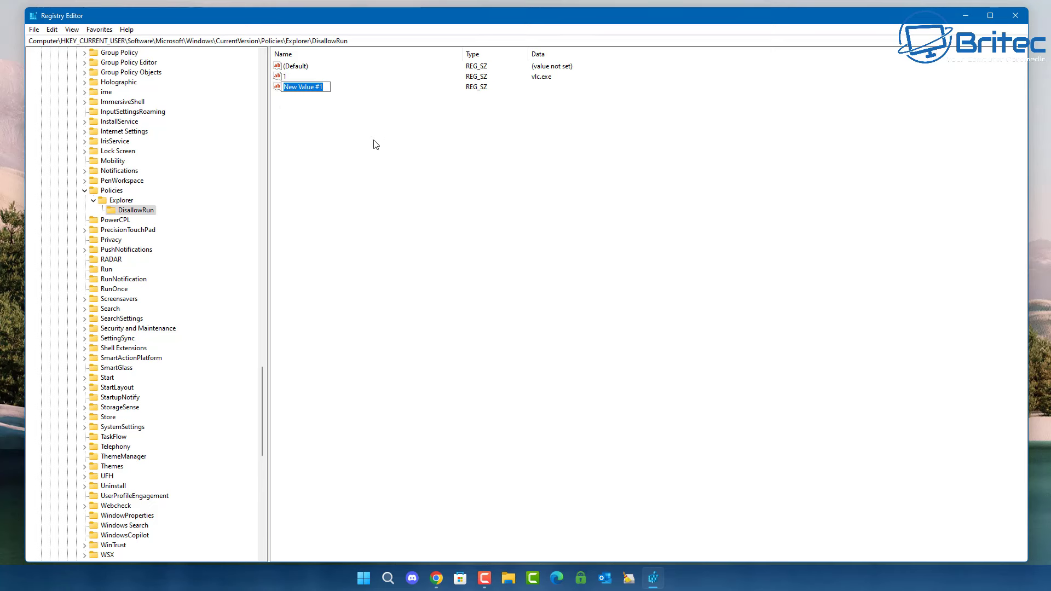
pyautogui.write('2')
pyautogui.press('Return')
# Set value 2's data to bittorrent.exe
pyautogui.doubleClick(288, 88)
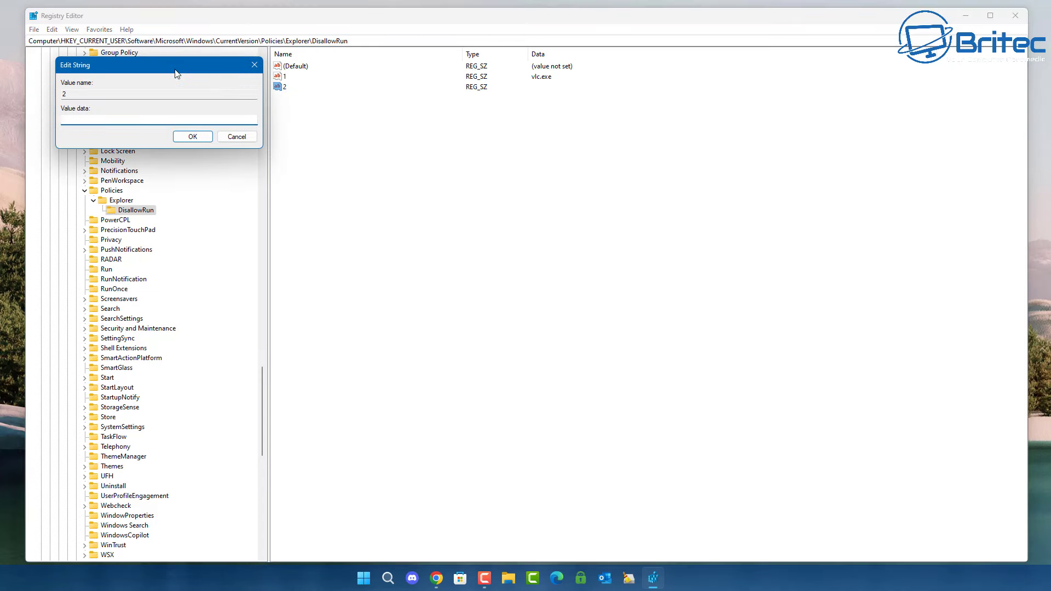
pyautogui.moveTo(176, 74); pyautogui.dragTo(393, 128)
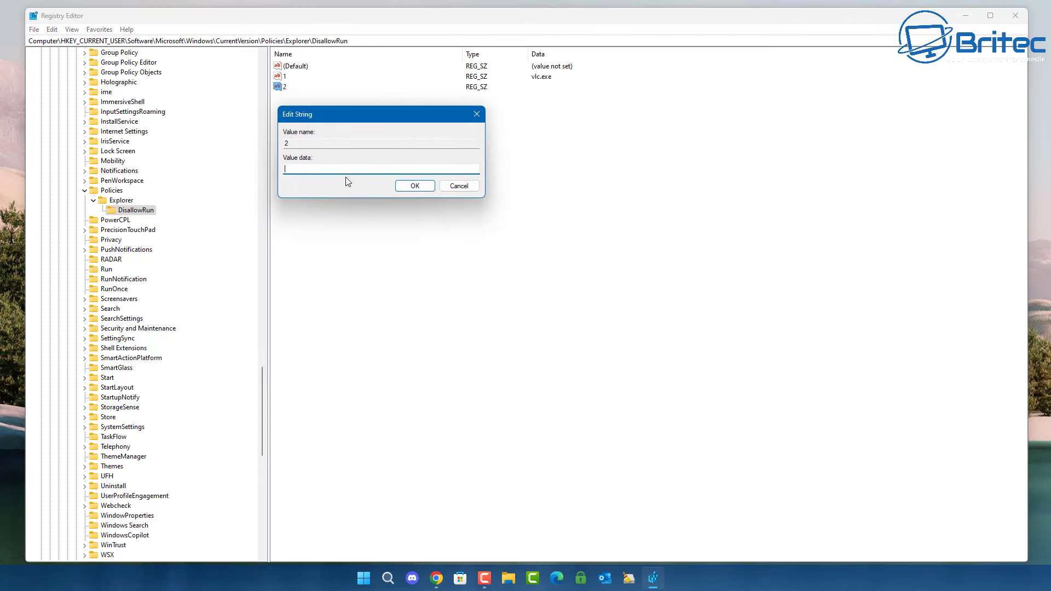
pyautogui.write('bittorrent.exe')
pyautogui.click(416, 186)
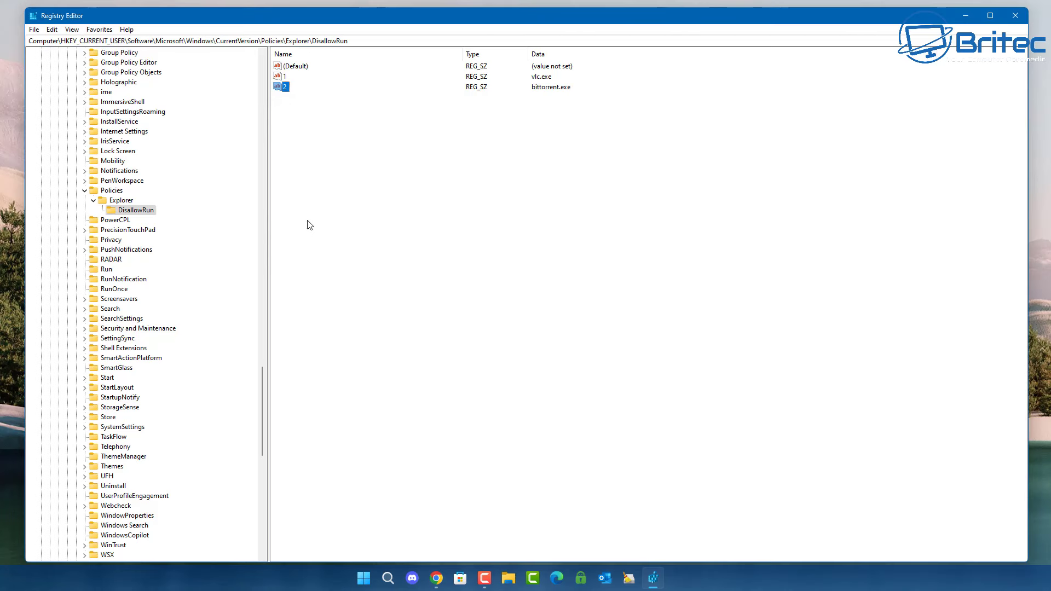
# Delete value 2 so DisallowRun holds only vlc.exe
pyautogui.rightClick(281, 88)
pyautogui.click(307, 117)
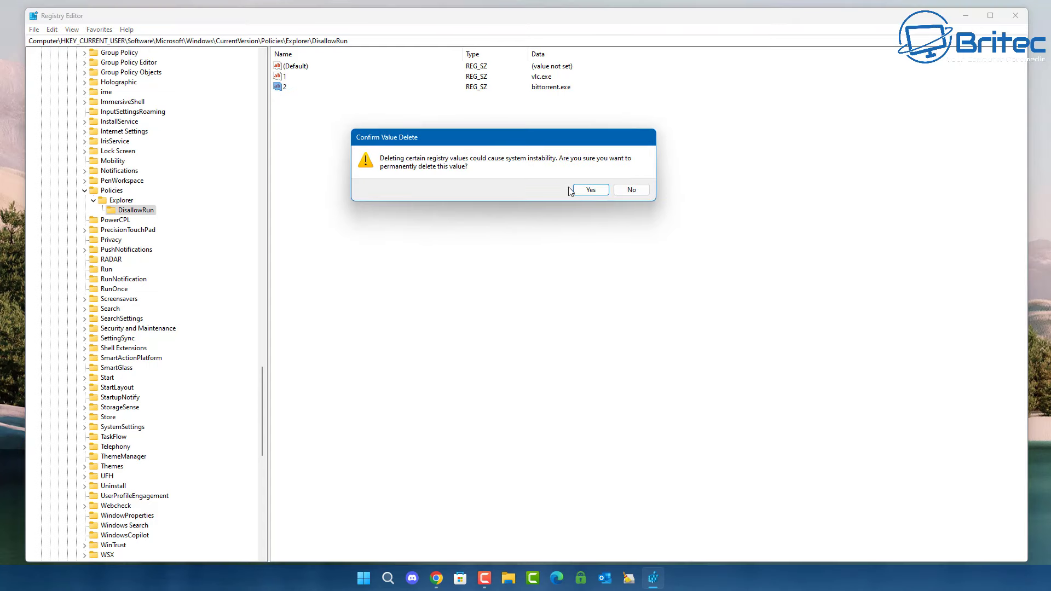
pyautogui.press('Return')
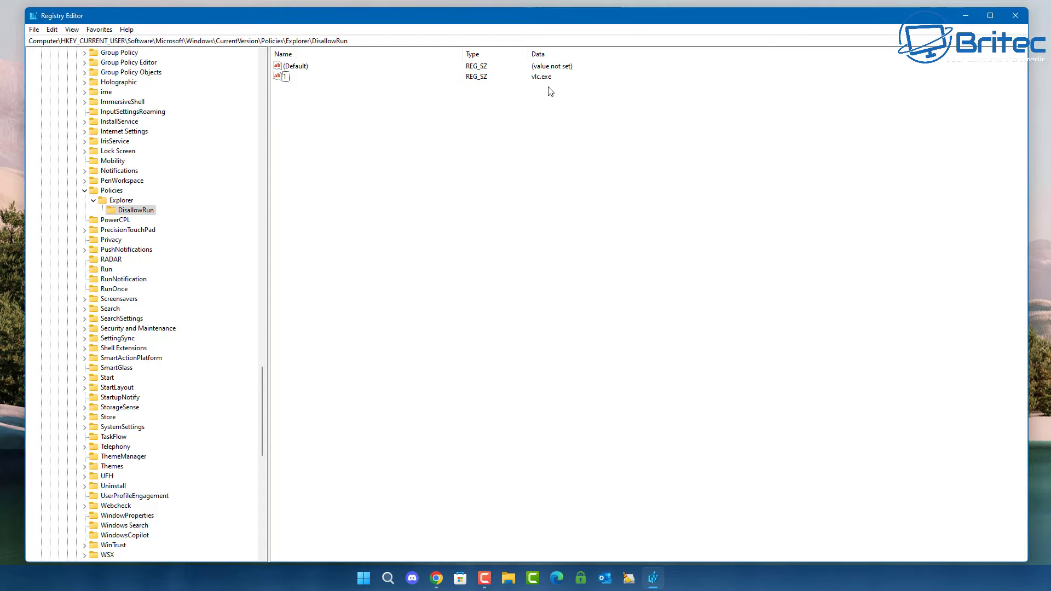
# Minimize Registry Editor and restart the computer
pyautogui.click(966, 17)
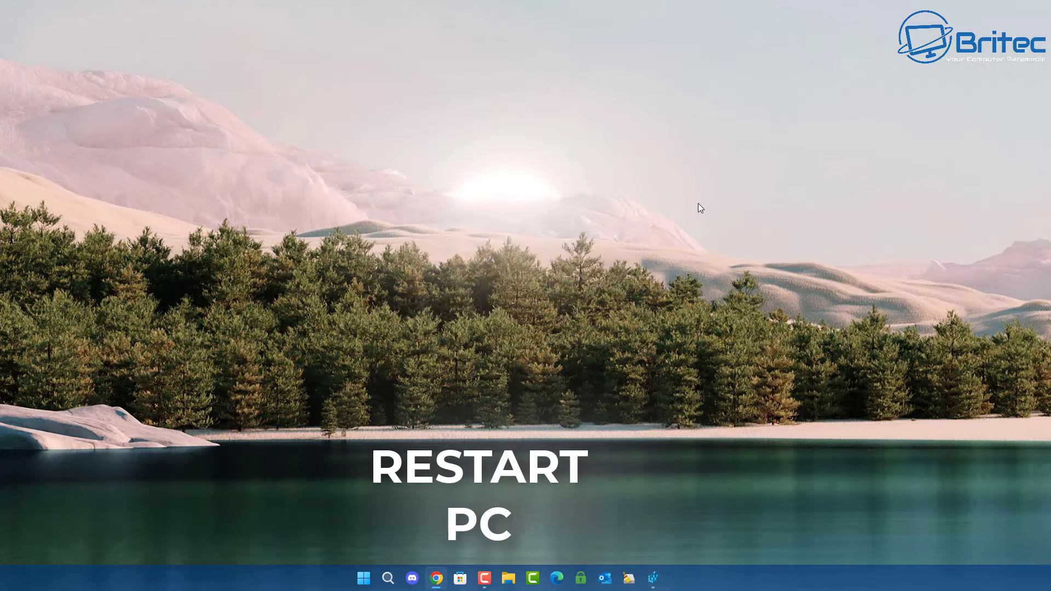
pyautogui.click(364, 579)
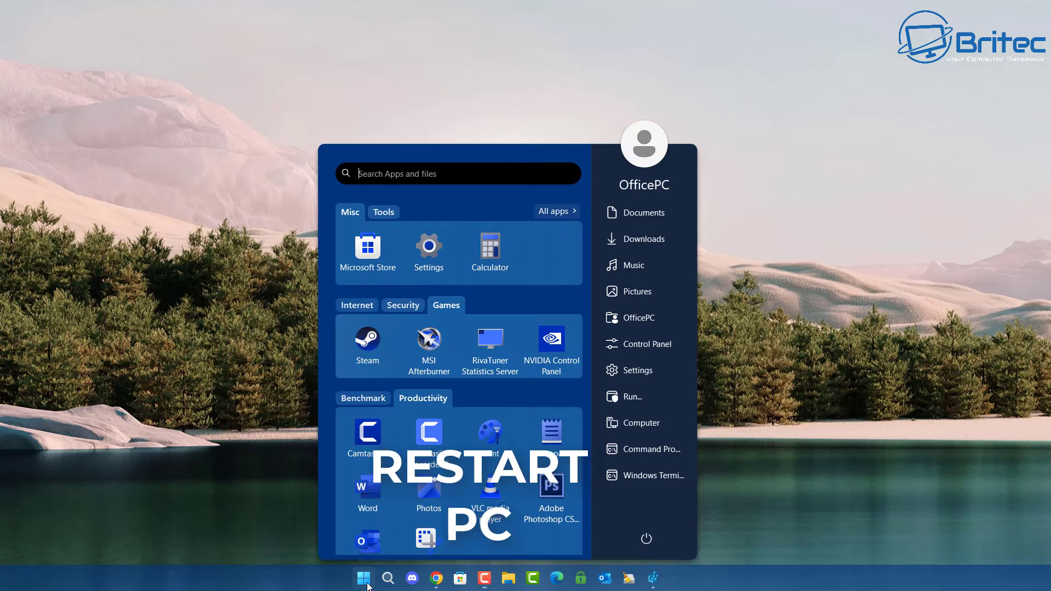
pyautogui.click(644, 542)
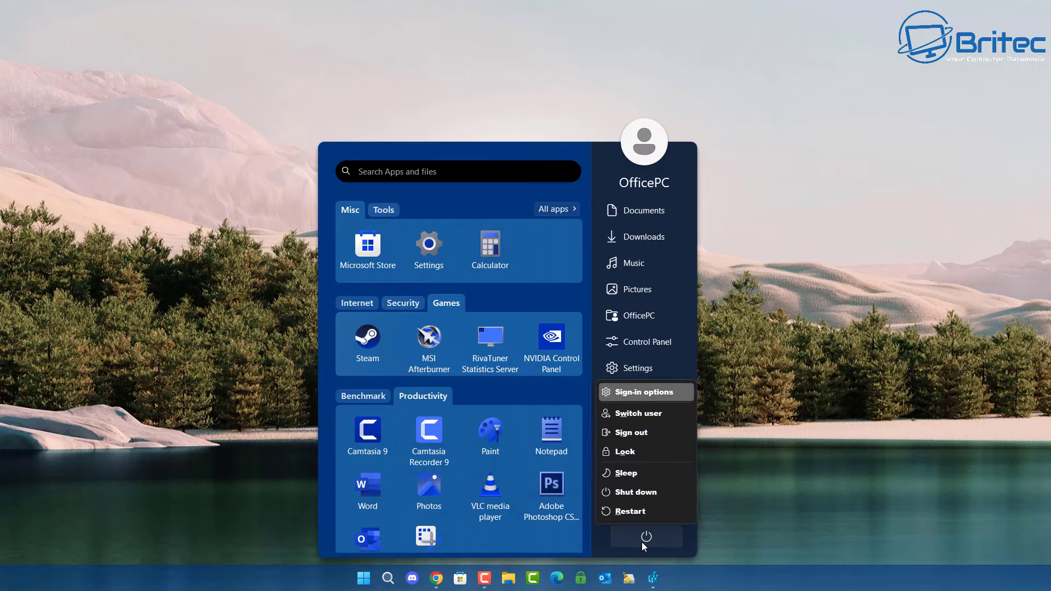
pyautogui.click(632, 512)
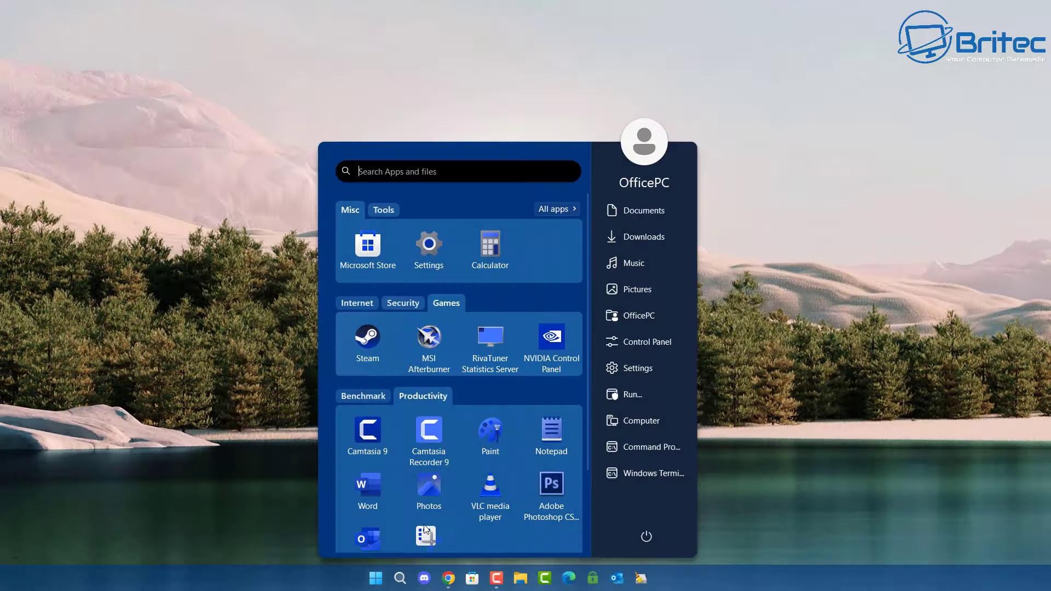
# Launch VLC media player and dismiss the restrictions error that blocks it
pyautogui.click(488, 489)
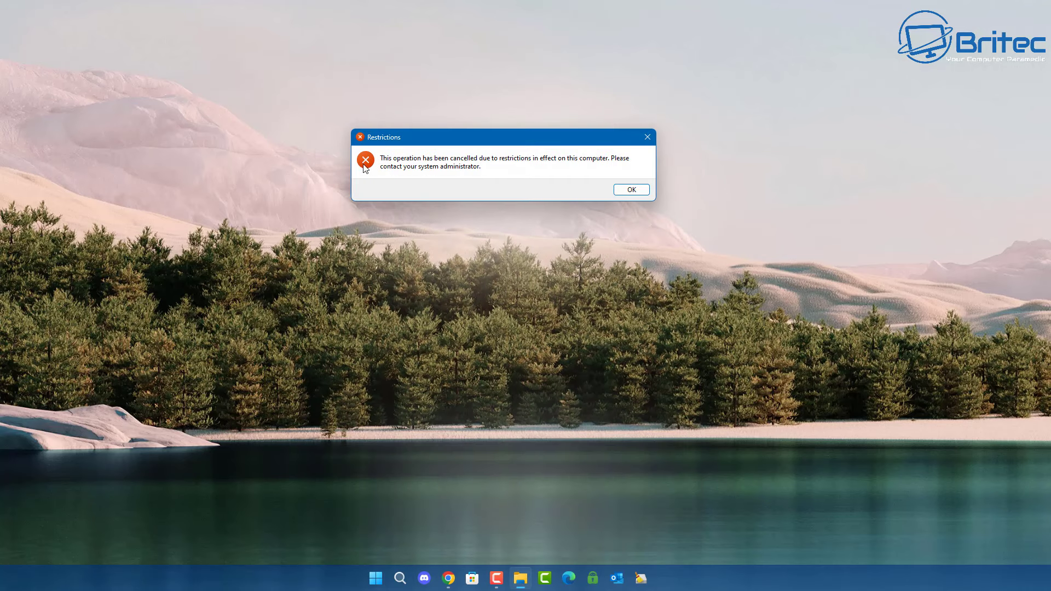
pyautogui.click(644, 189)
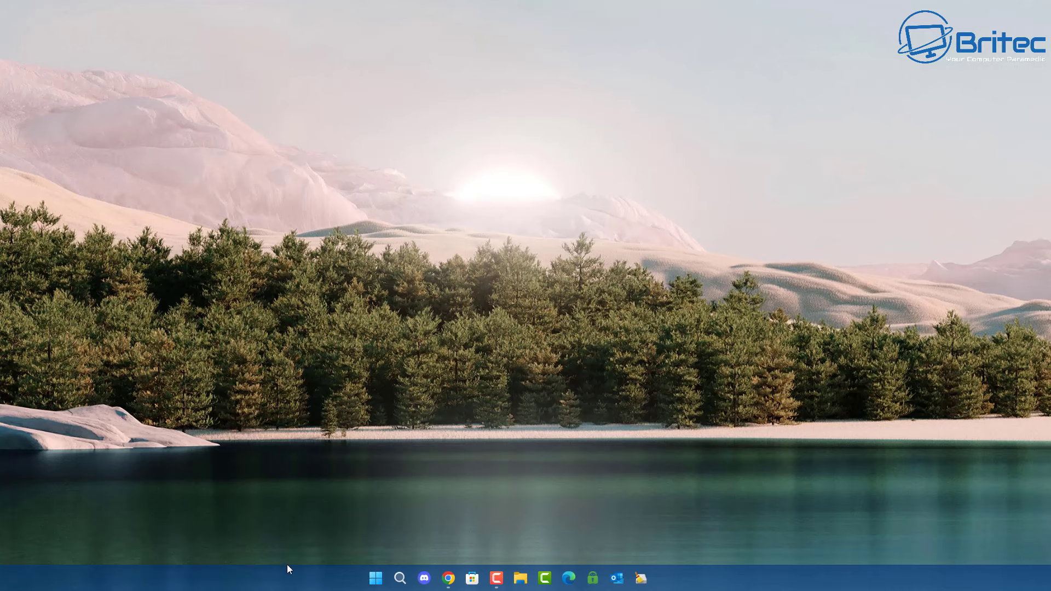
pyautogui.click(401, 579)
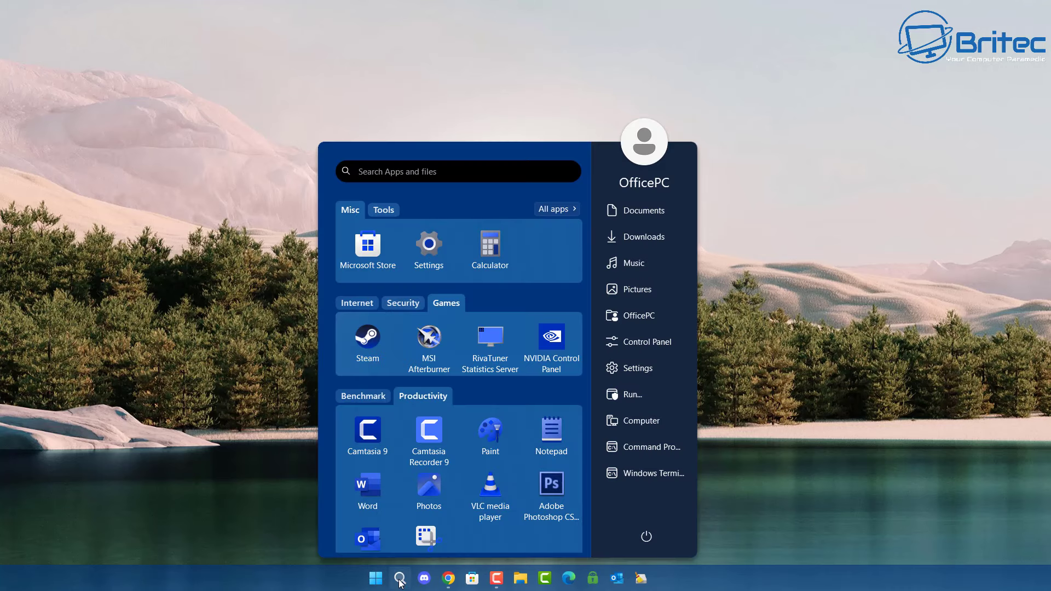
# Open Registry Editor via regedit and delete the vlc.exe entry named 1
pyautogui.write('regedit')
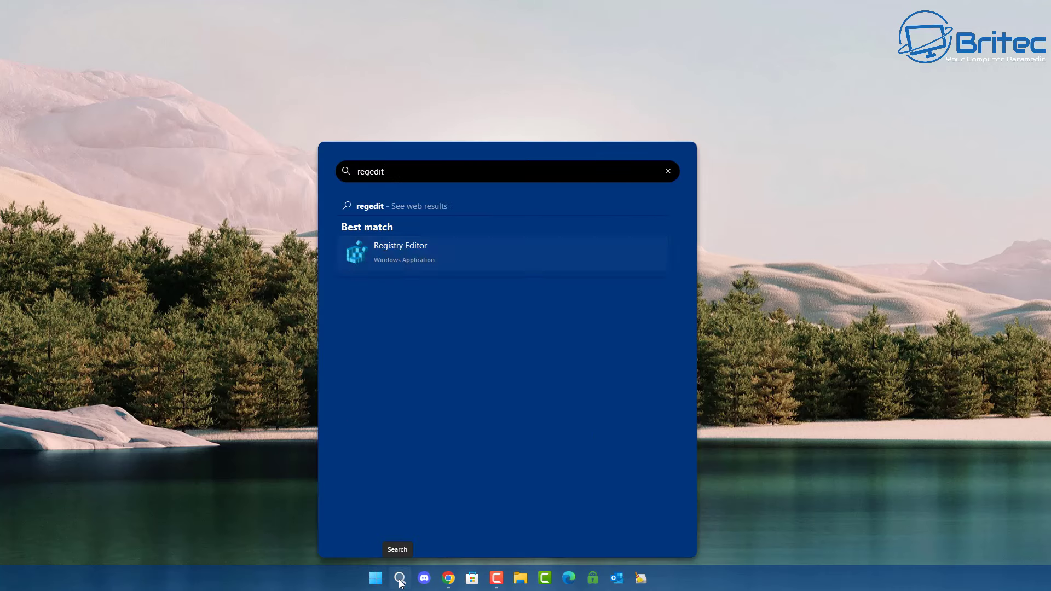
pyautogui.click(426, 251)
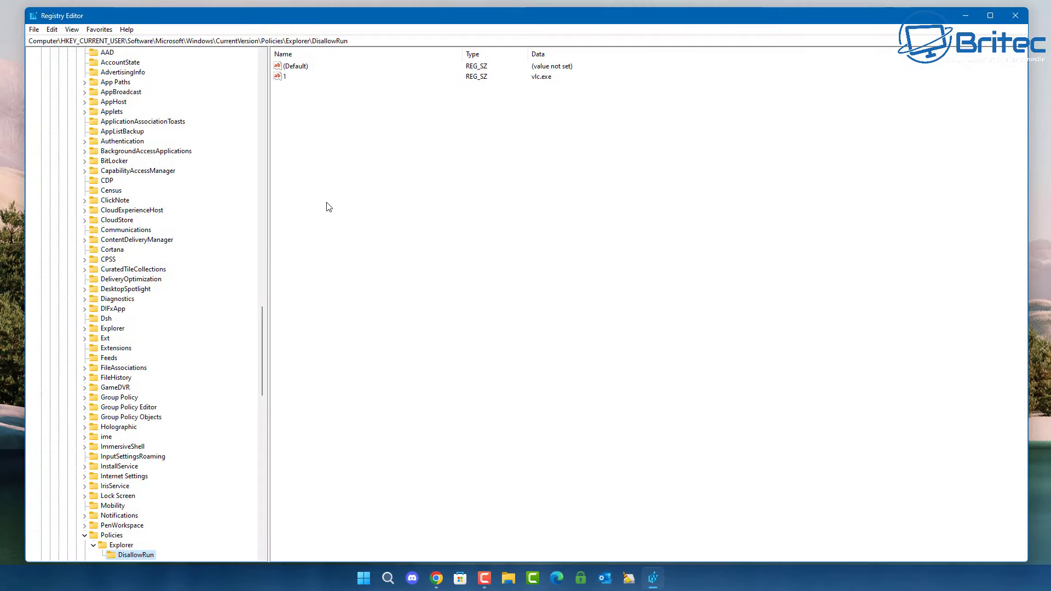
pyautogui.click(285, 77)
pyautogui.rightClick(285, 82)
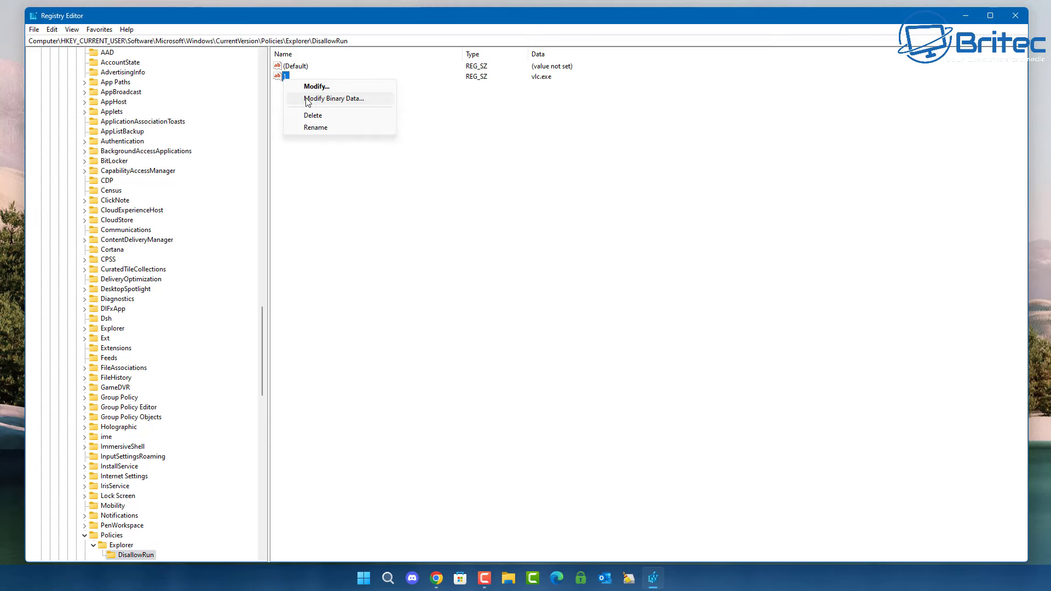
pyautogui.click(323, 116)
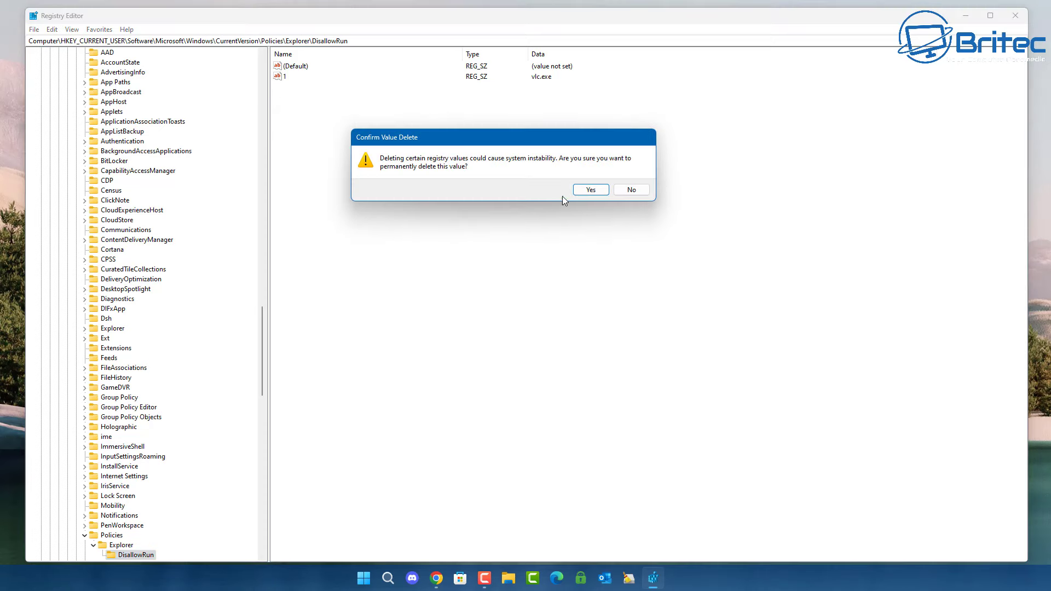
pyautogui.click(591, 190)
pyautogui.scroll(-4, 193, 403)
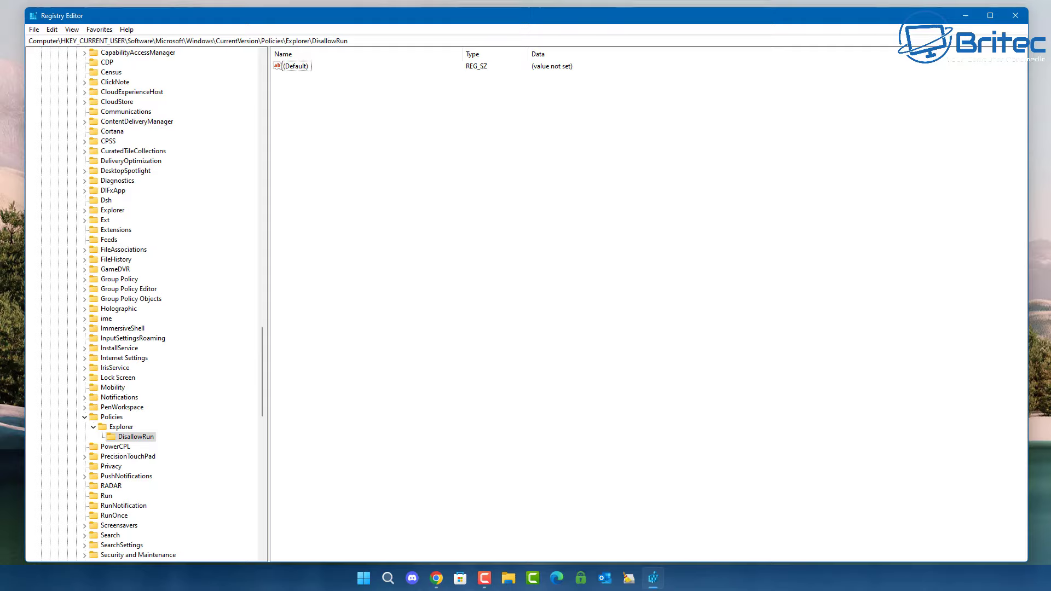
# Close Registry Editor and launch VLC media player to confirm it runs
pyautogui.hotkey('alt', 'F4')
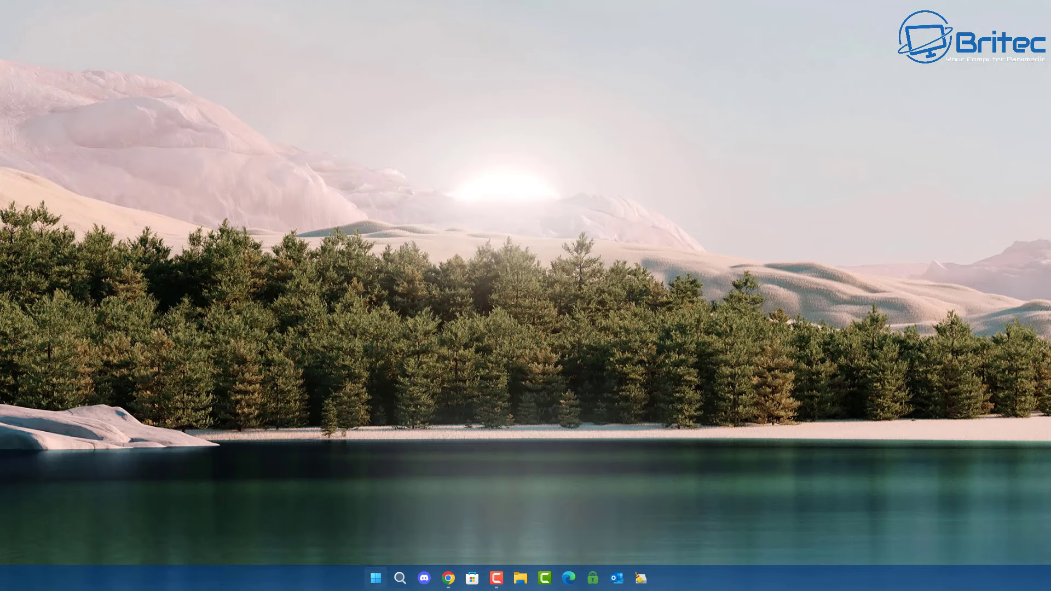
pyautogui.click(376, 578)
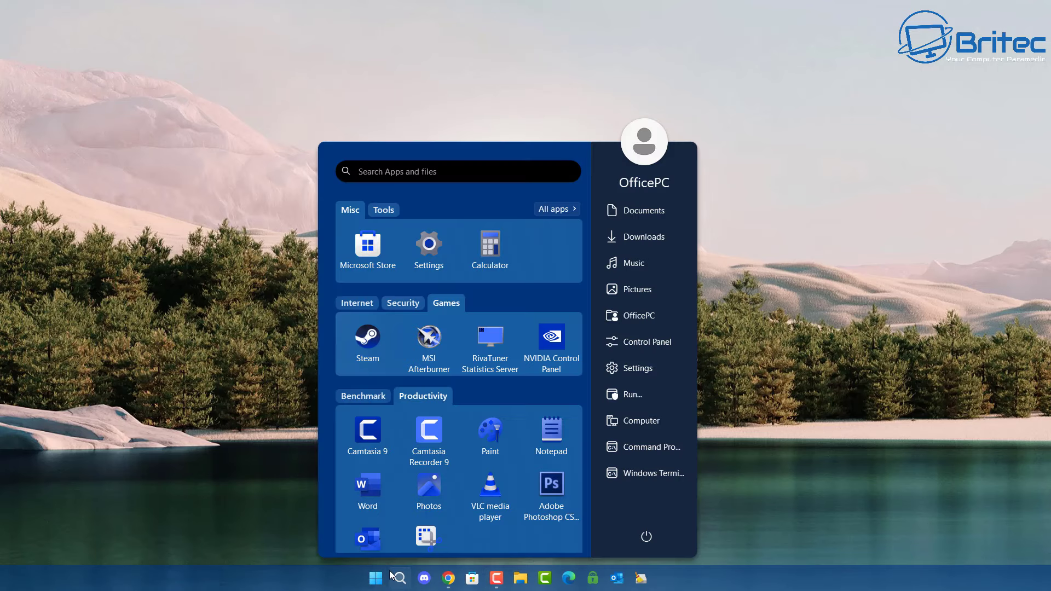
pyautogui.click(490, 491)
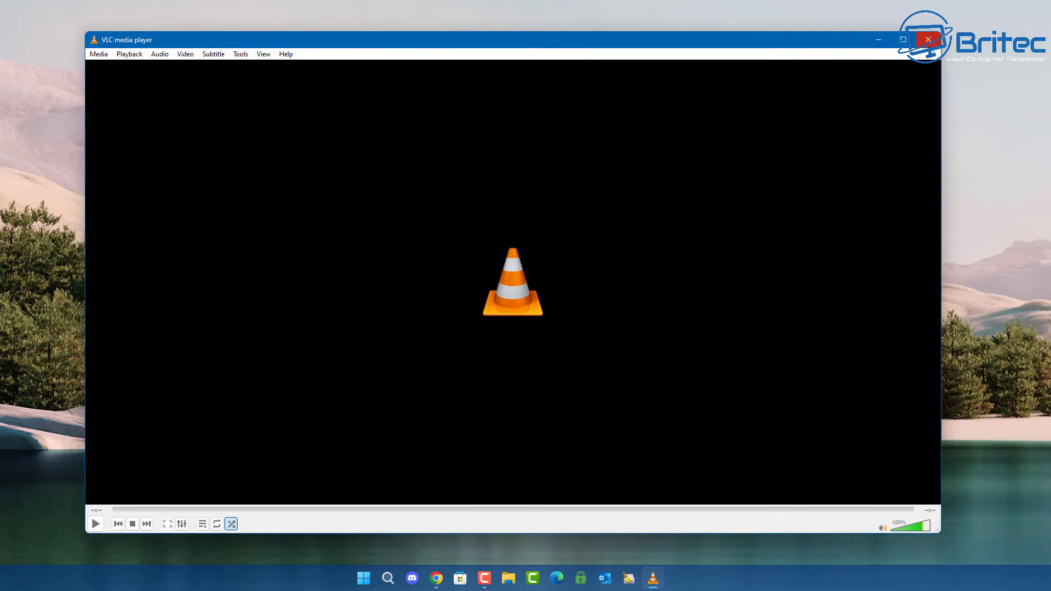